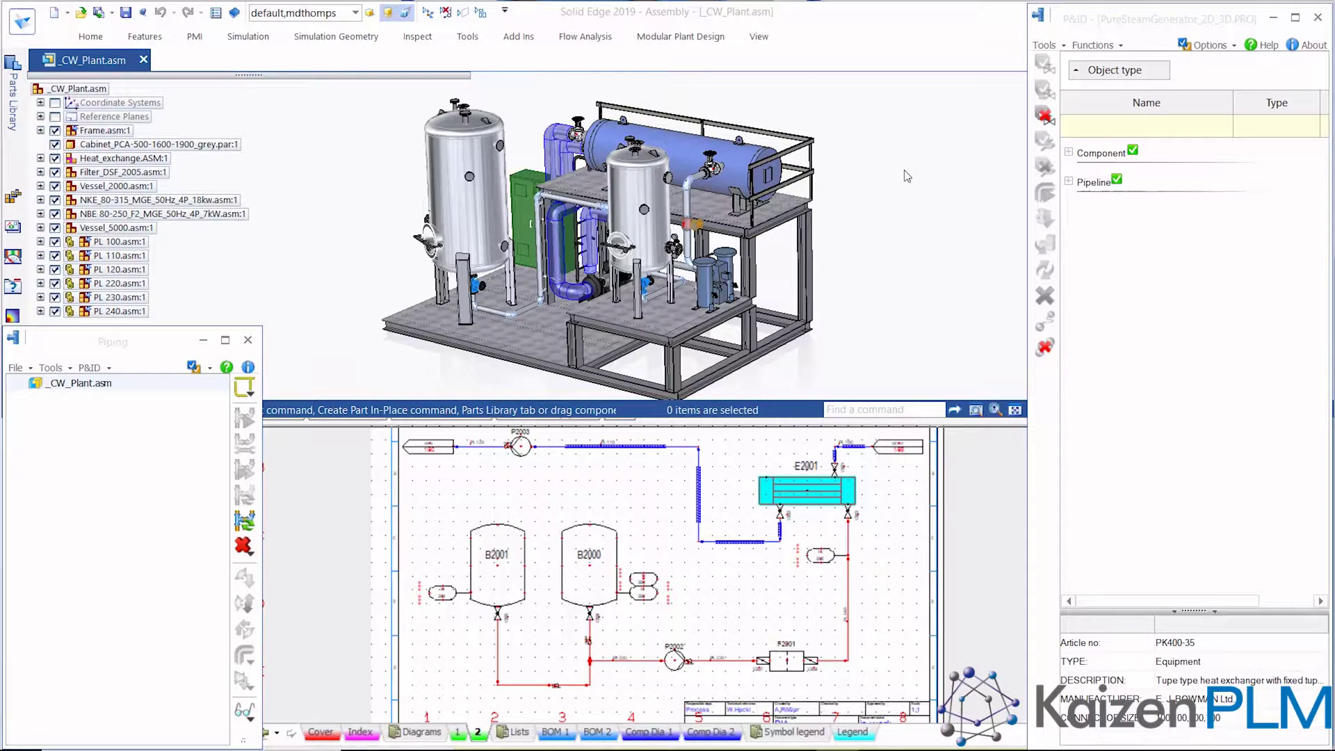
left_click(1070, 154)
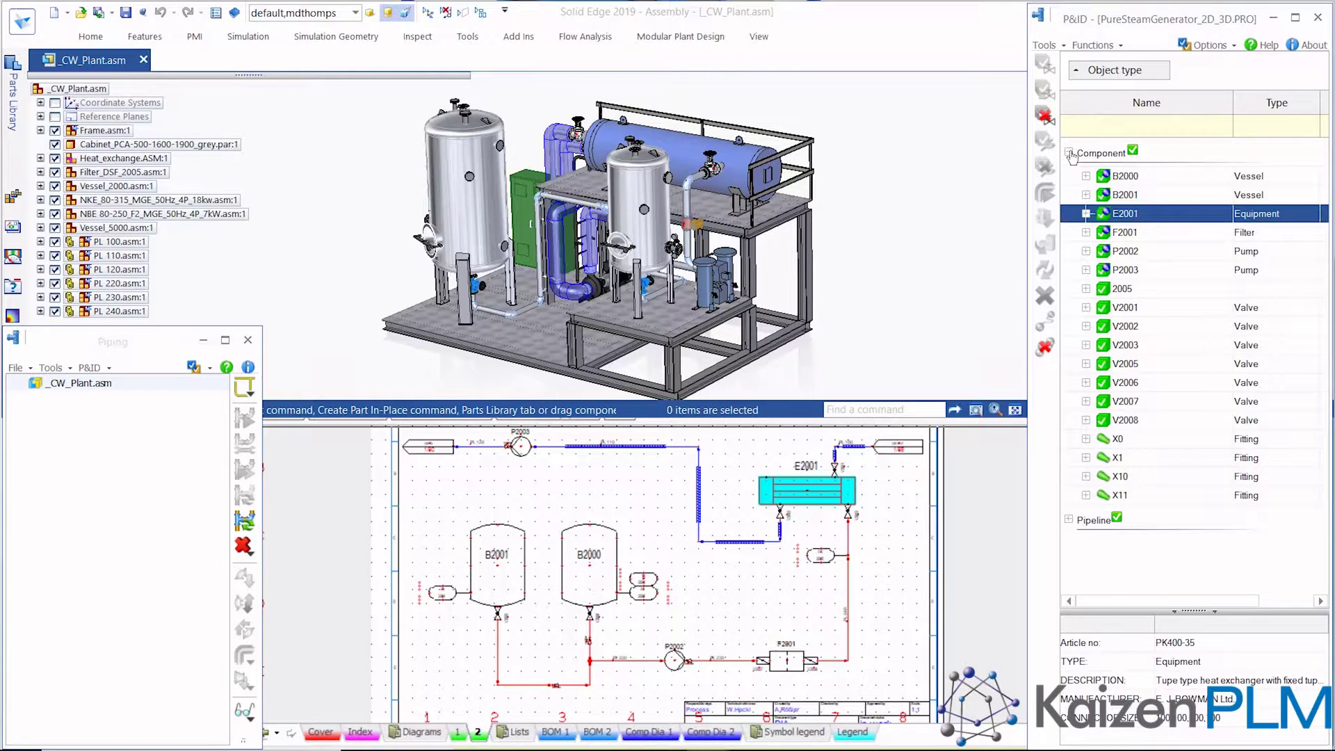
left_click(1125, 177)
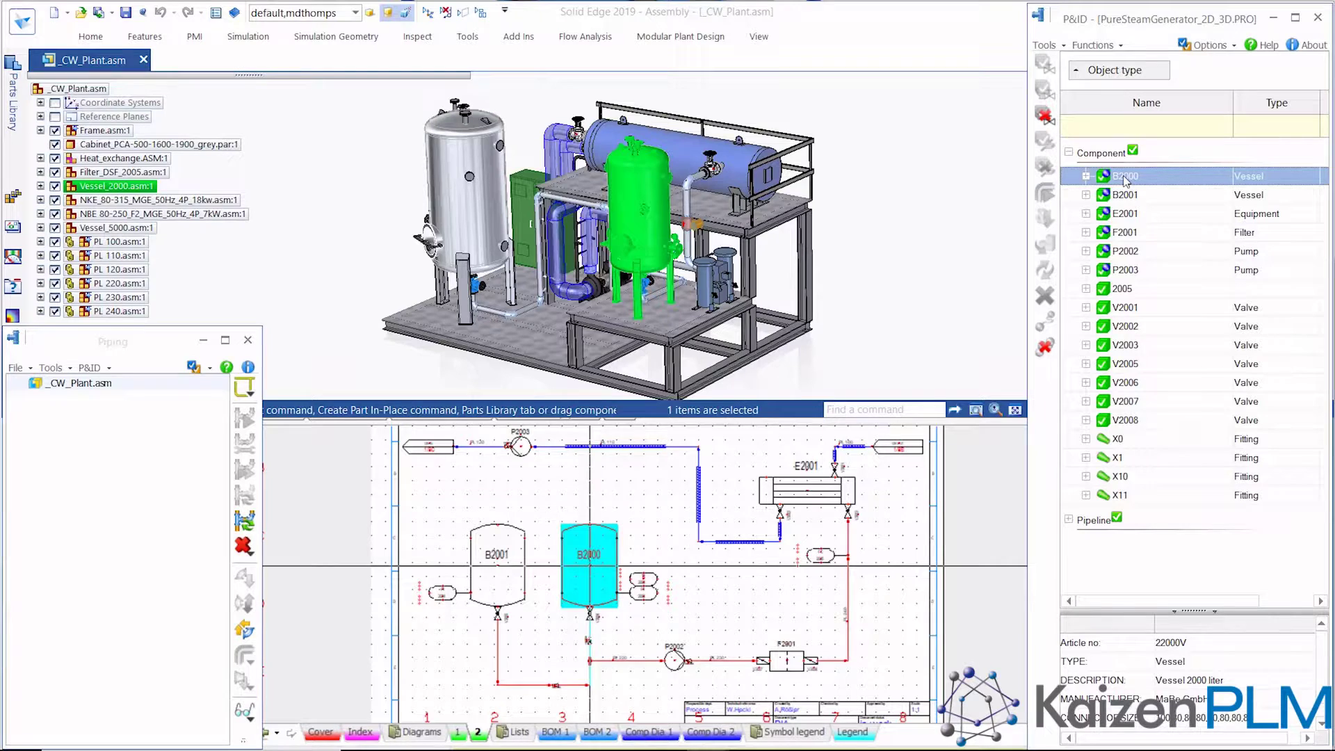
left_click(1126, 198)
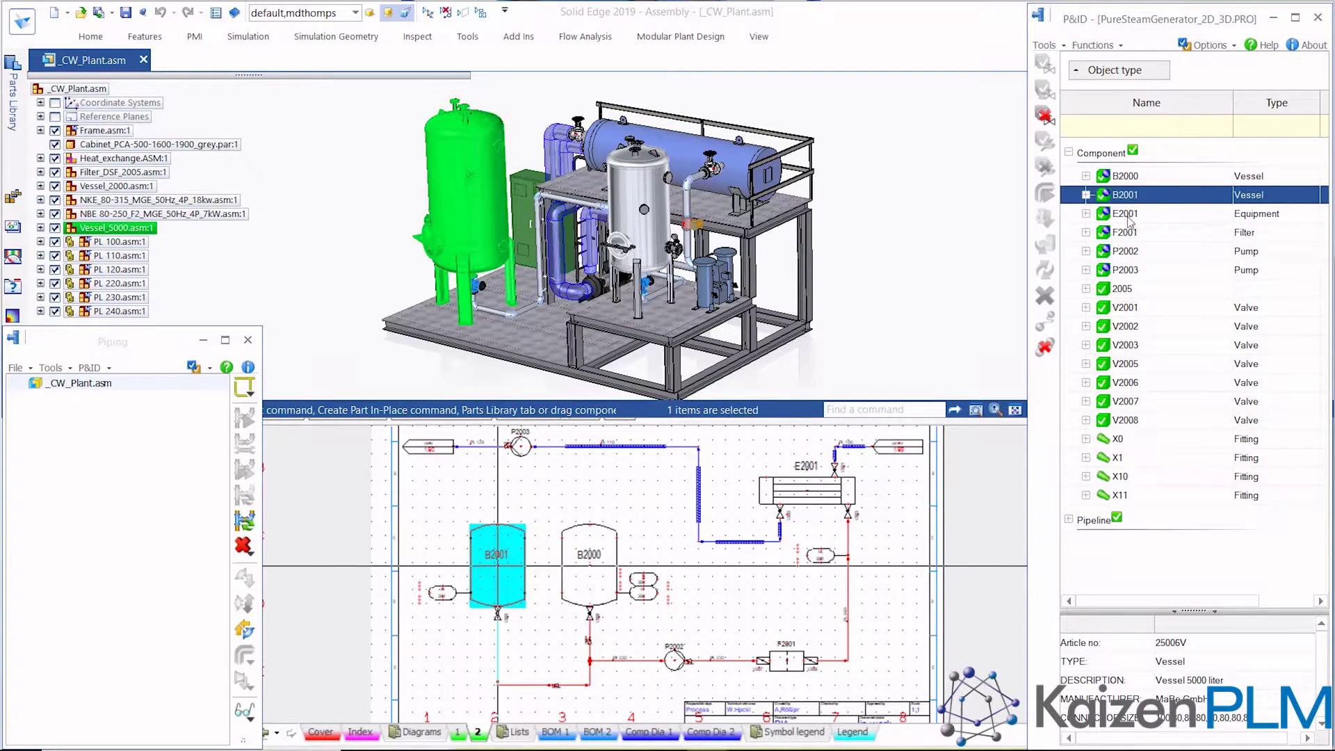
left_click(1127, 214)
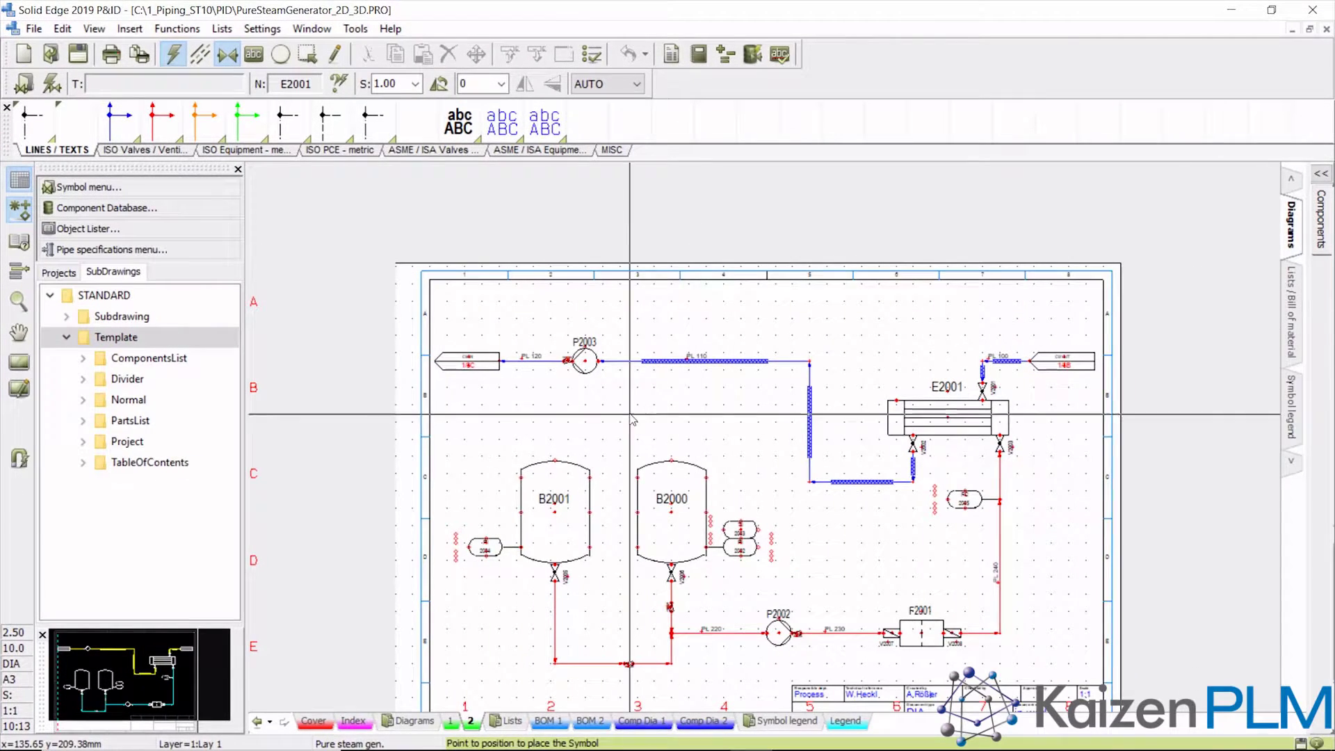
scroll(791, 292, "up", 2)
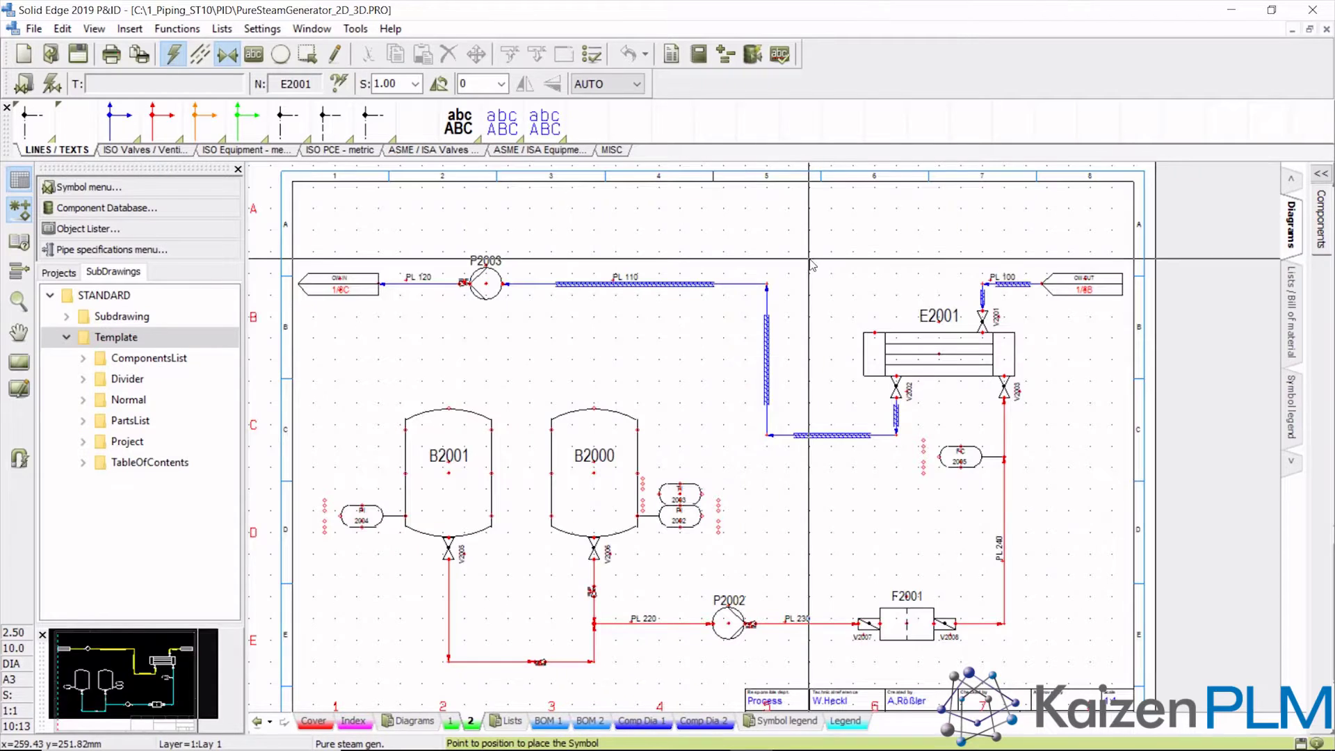
scroll(767, 361, "up", 3)
Insert Grundfos pump NBE 80-250 as P 3000, rotated half a turn, above line PL 110.
left_click(104, 207)
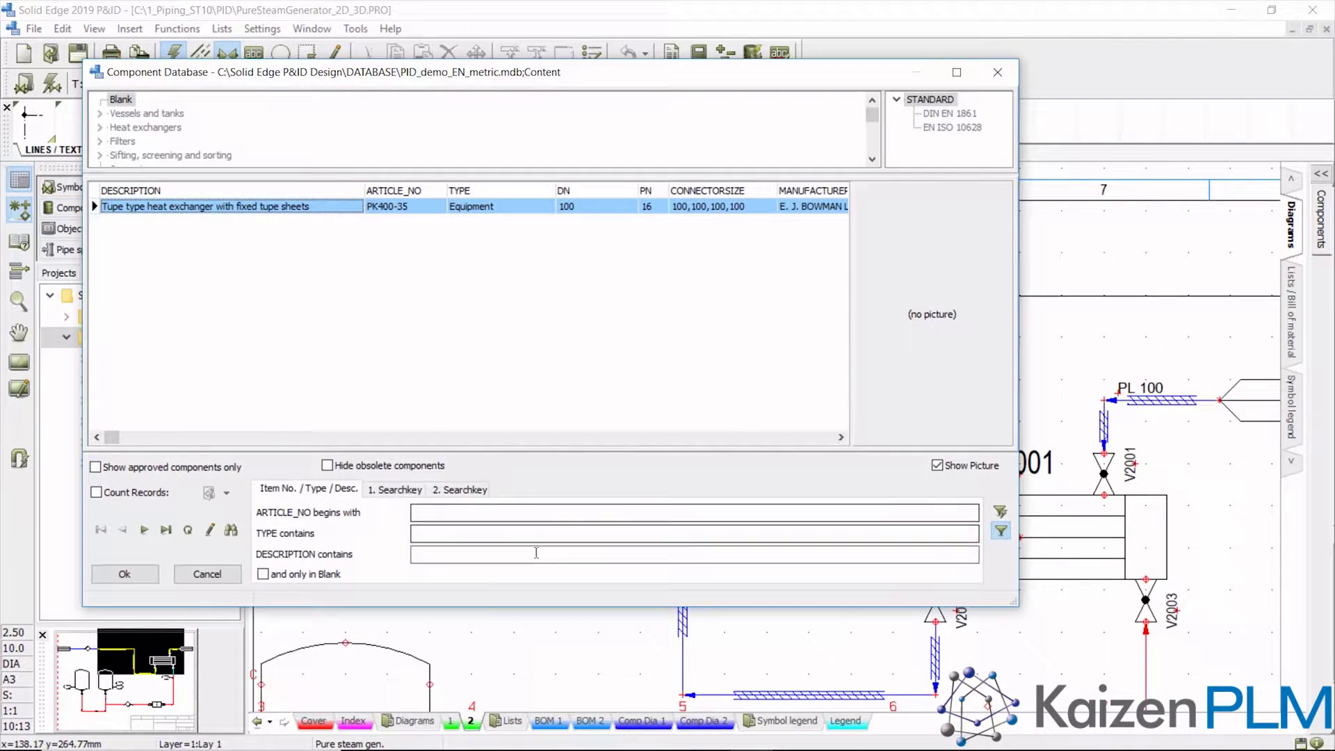
type("pump")
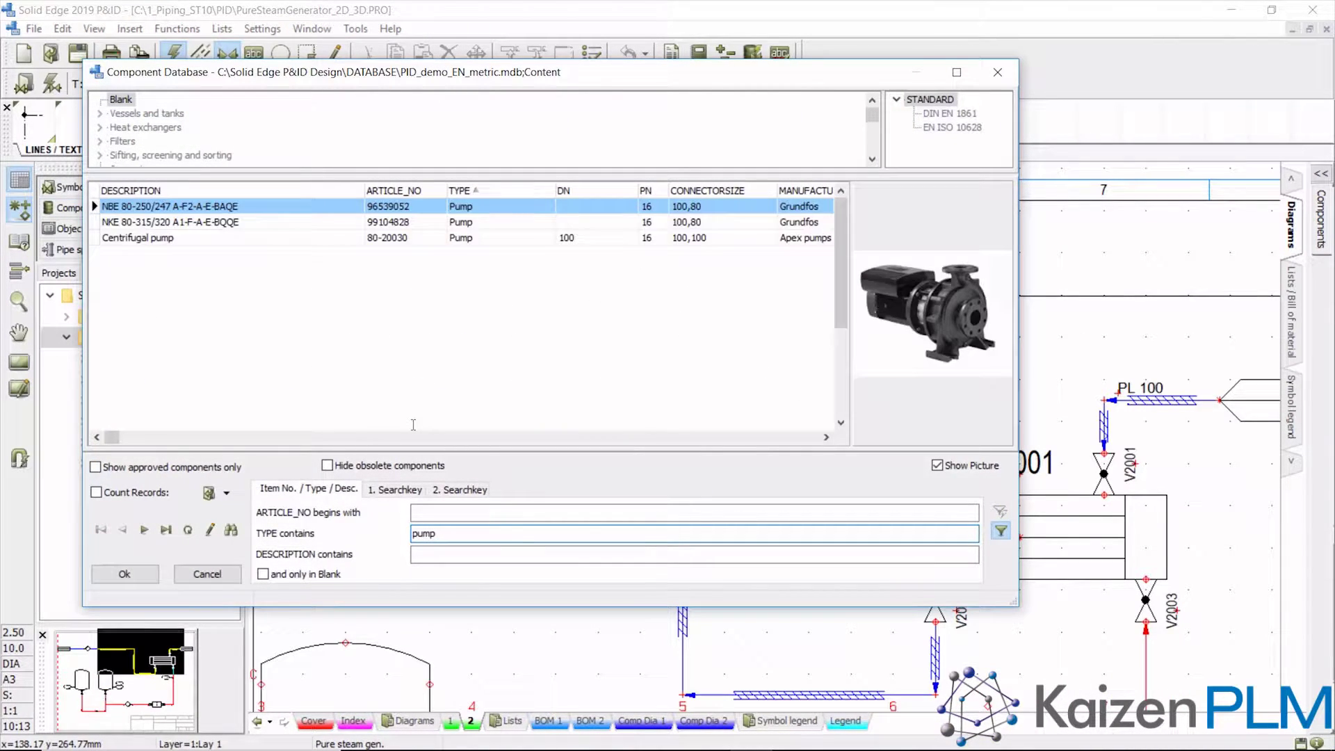
key("Return")
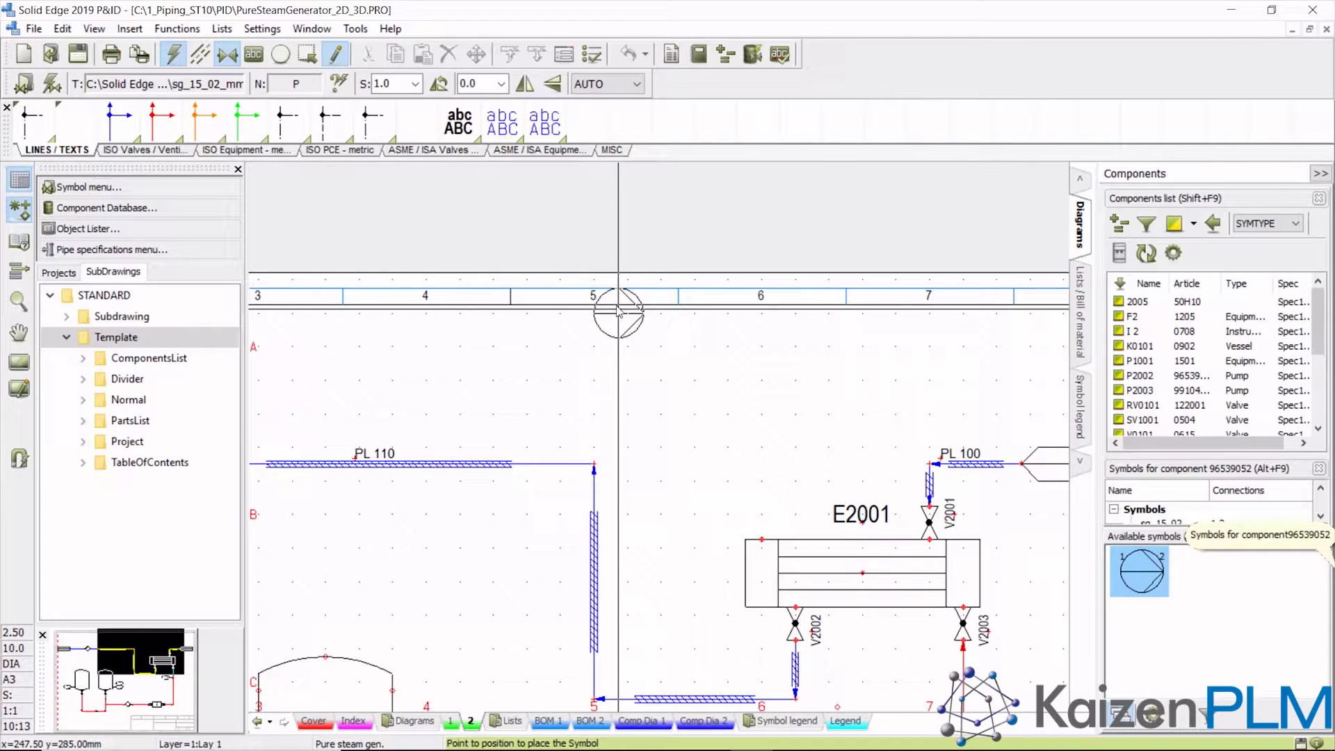
left_click(622, 456)
left_click_drag(823, 99, 609, 113)
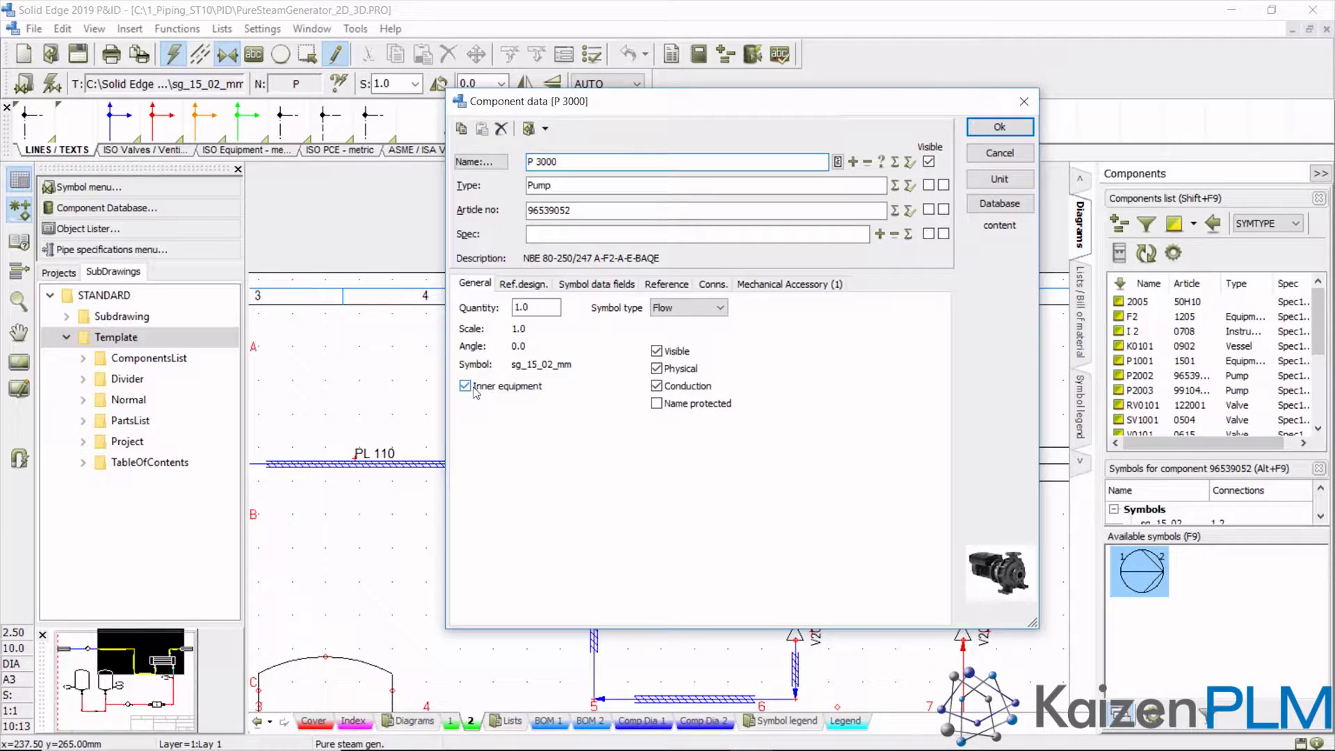
key("Return")
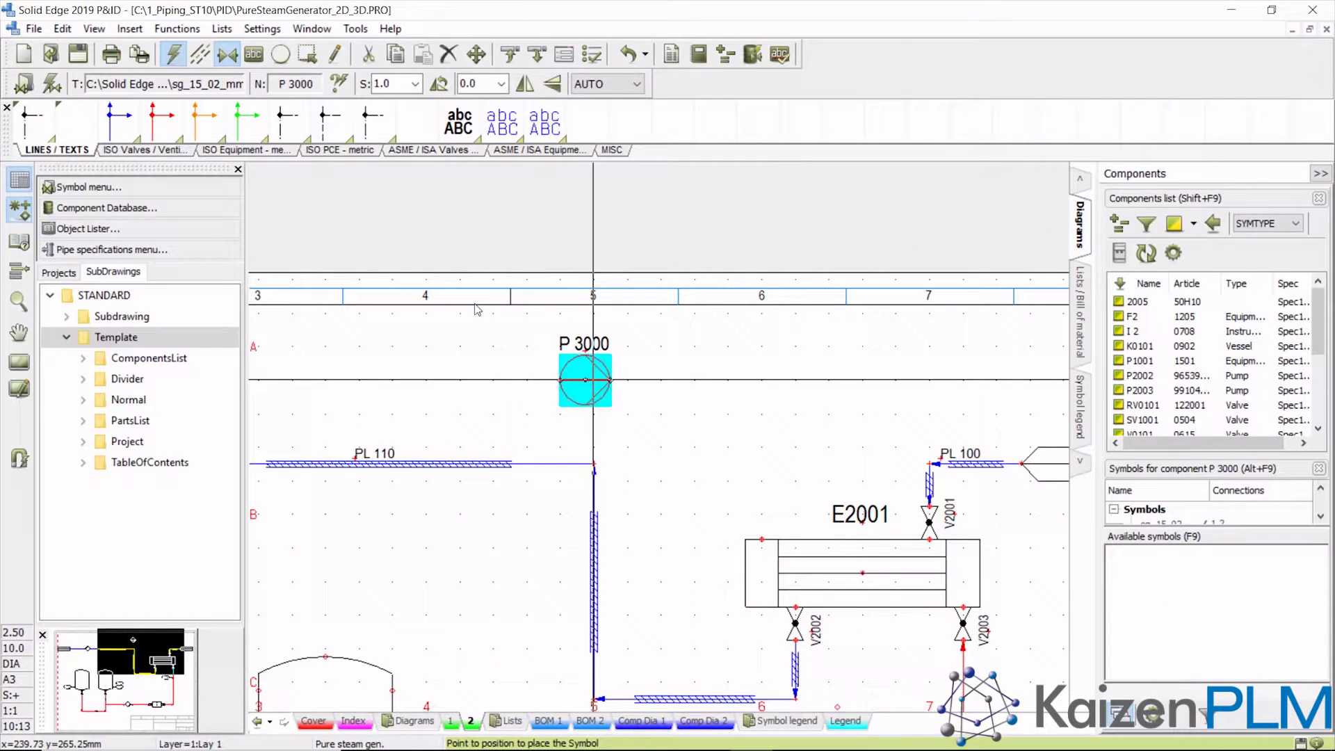
key("space")
key("space")
left_click(584, 380)
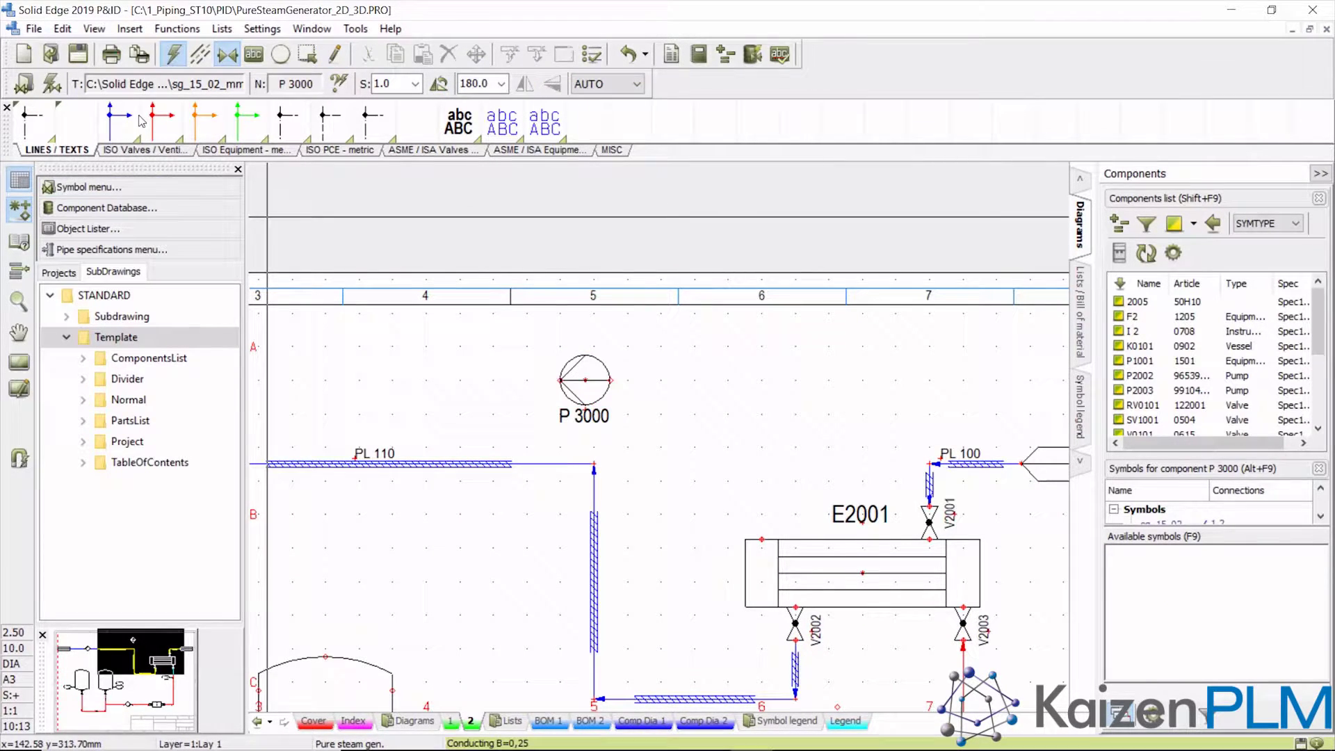
Draw a pipe from the top of E2001 up and across to pump P 3000.
left_click(157, 117)
scroll(649, 491, "up", 1)
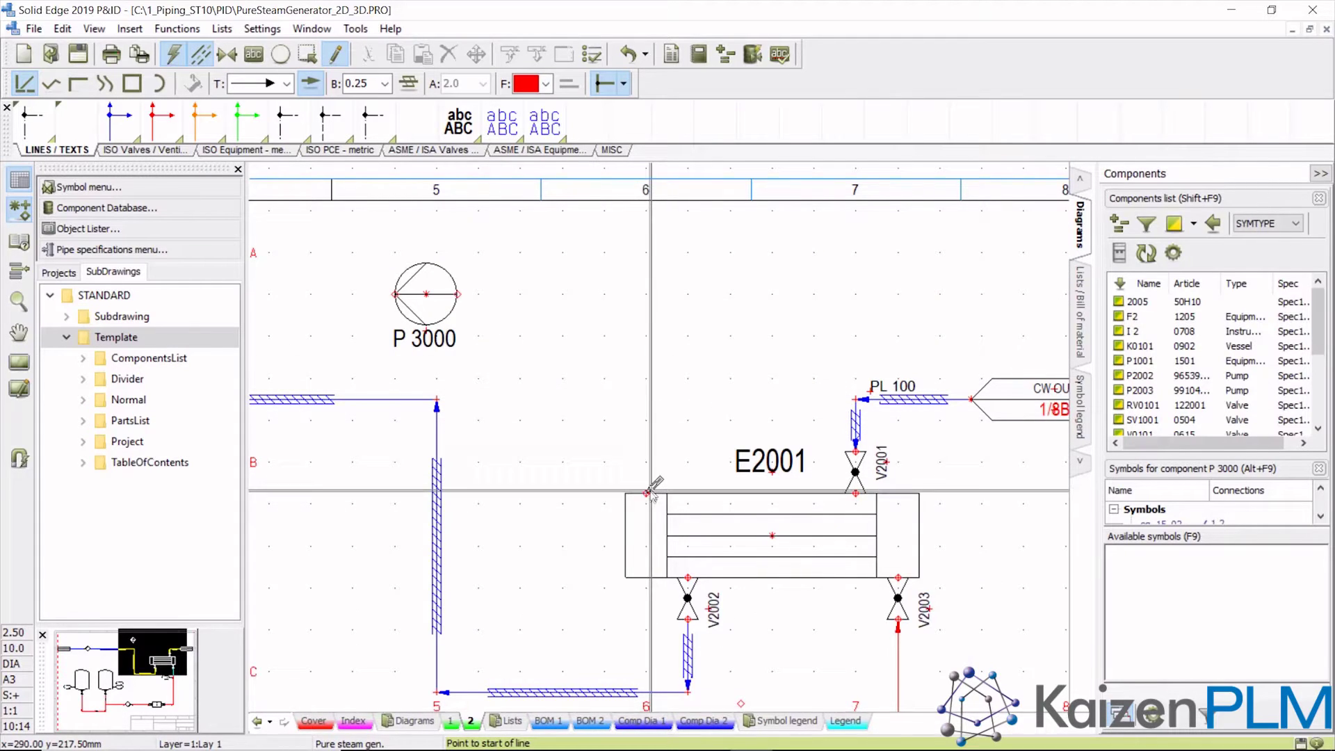
left_click(646, 492)
left_click(646, 295)
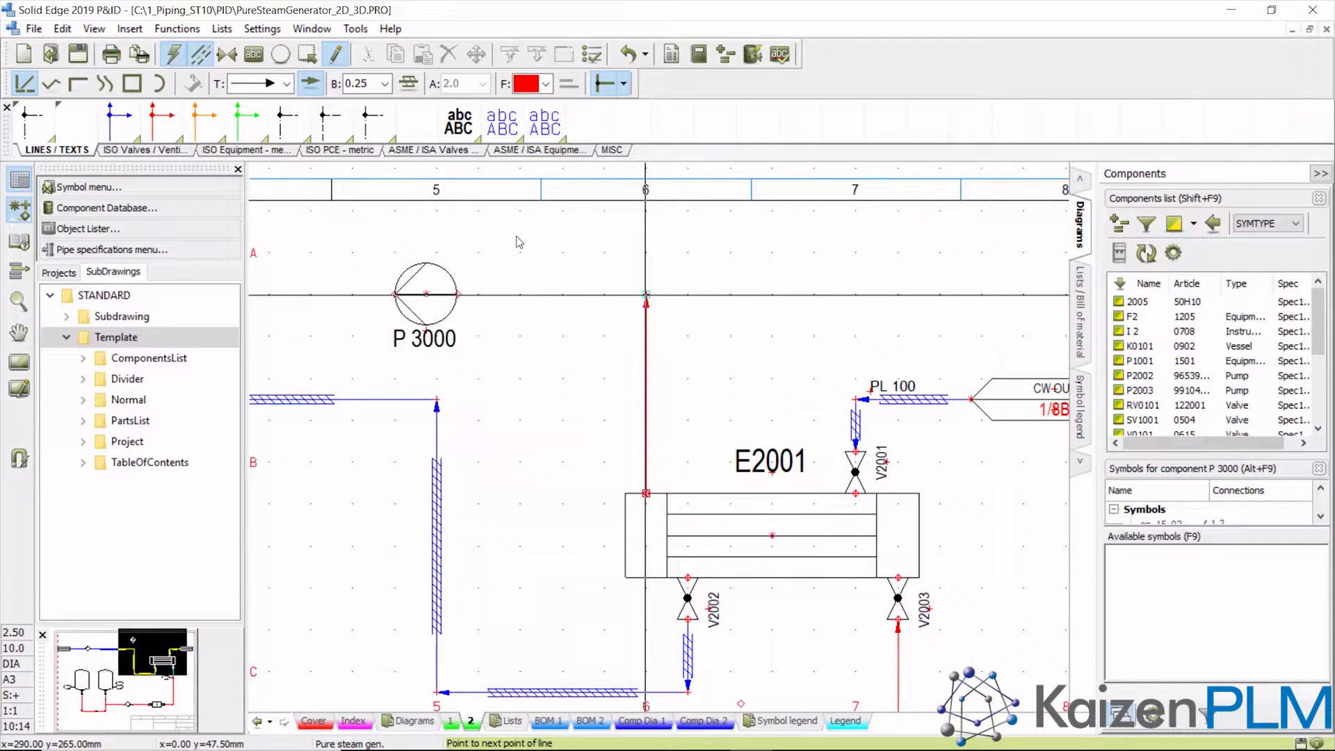
left_click(461, 295)
type("PL 300")
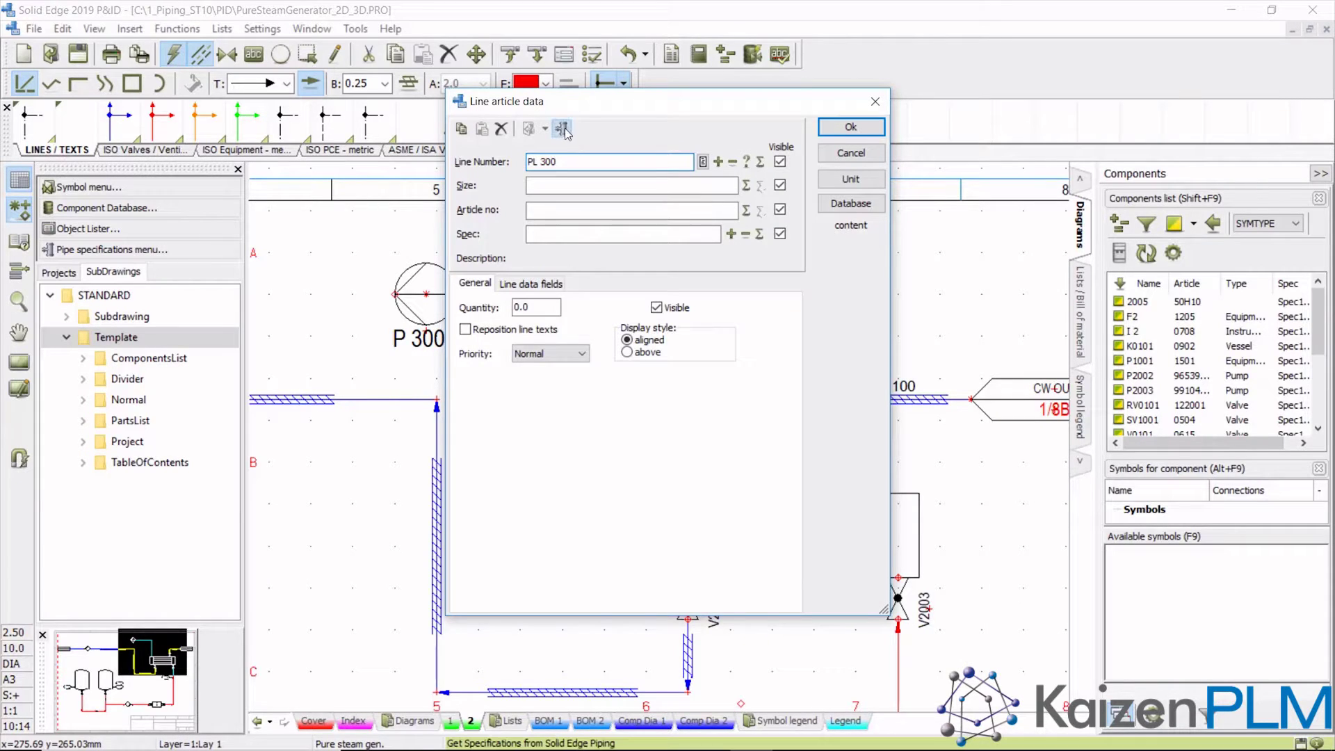
Make the pipe PL 300 with Spec10CA, size 100, labelled above the pipe.
left_click(562, 127)
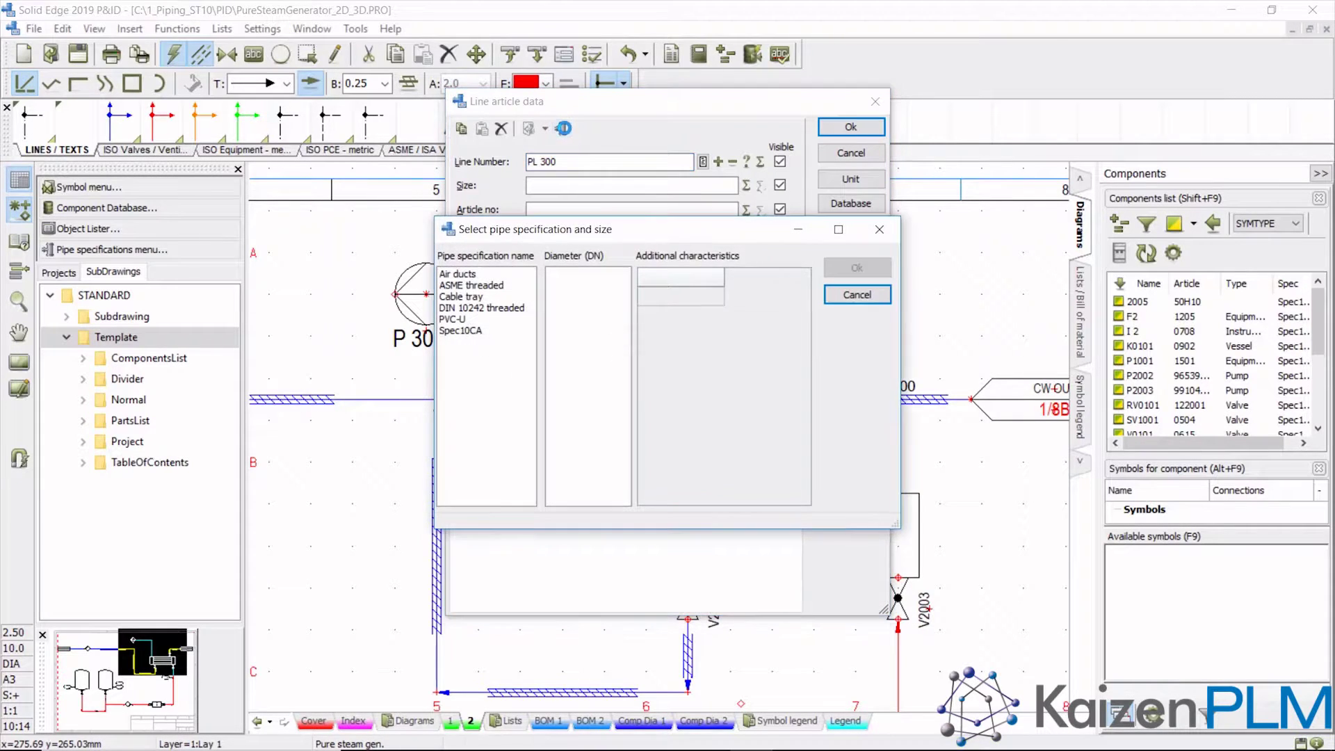
left_click(468, 330)
left_click(563, 367)
left_click(856, 271)
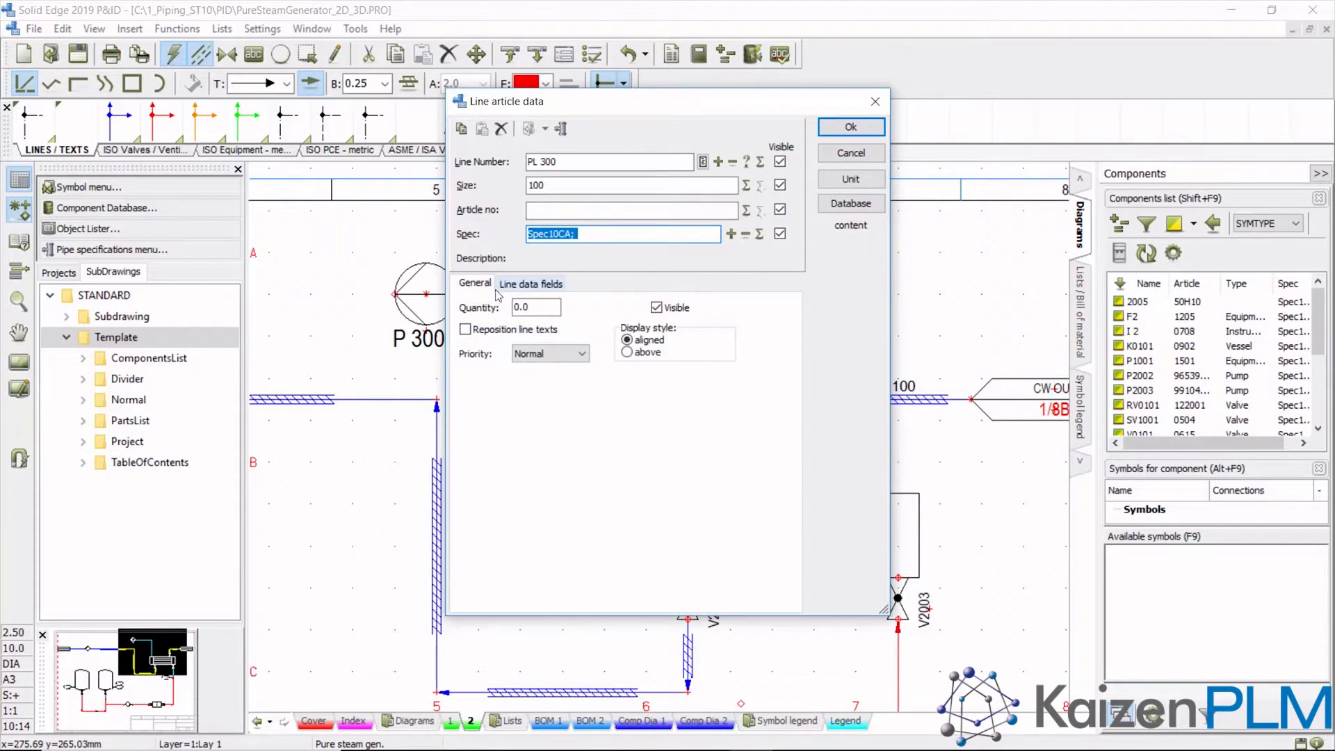
left_click(516, 284)
left_click(850, 126)
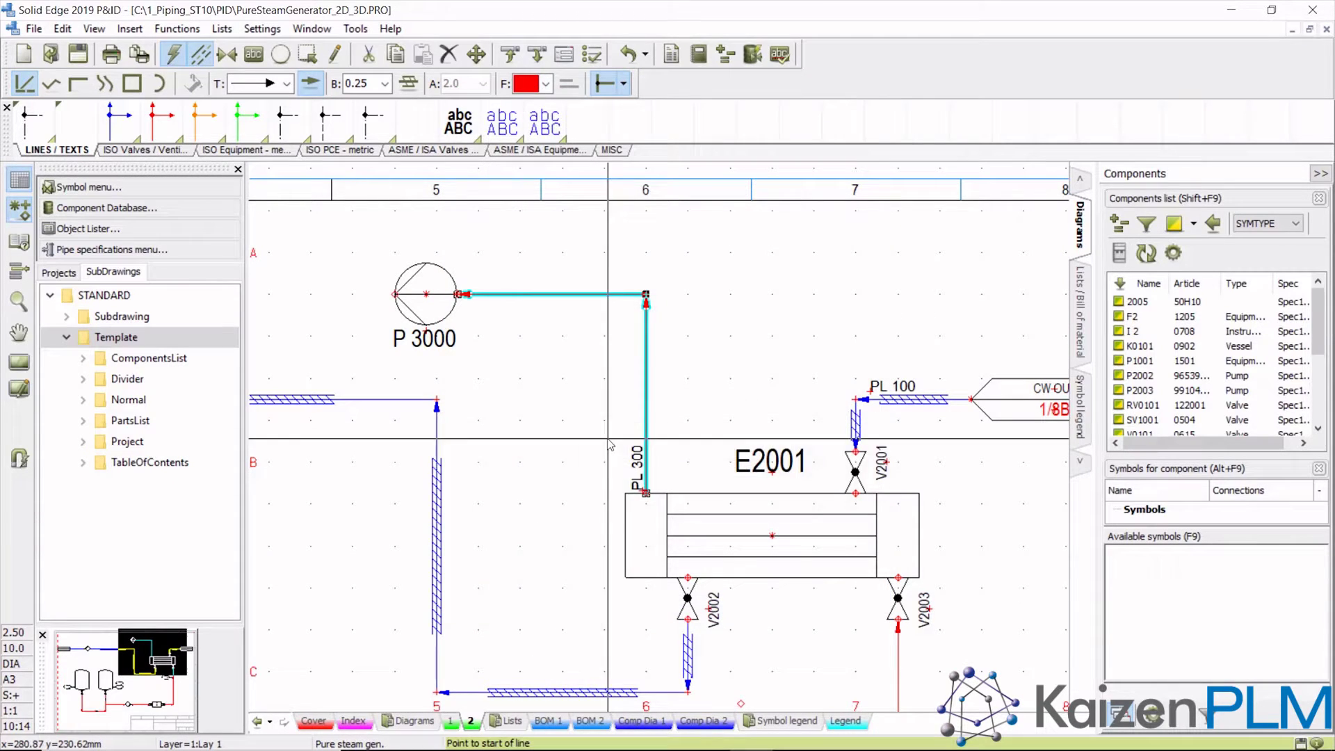
left_click(634, 465)
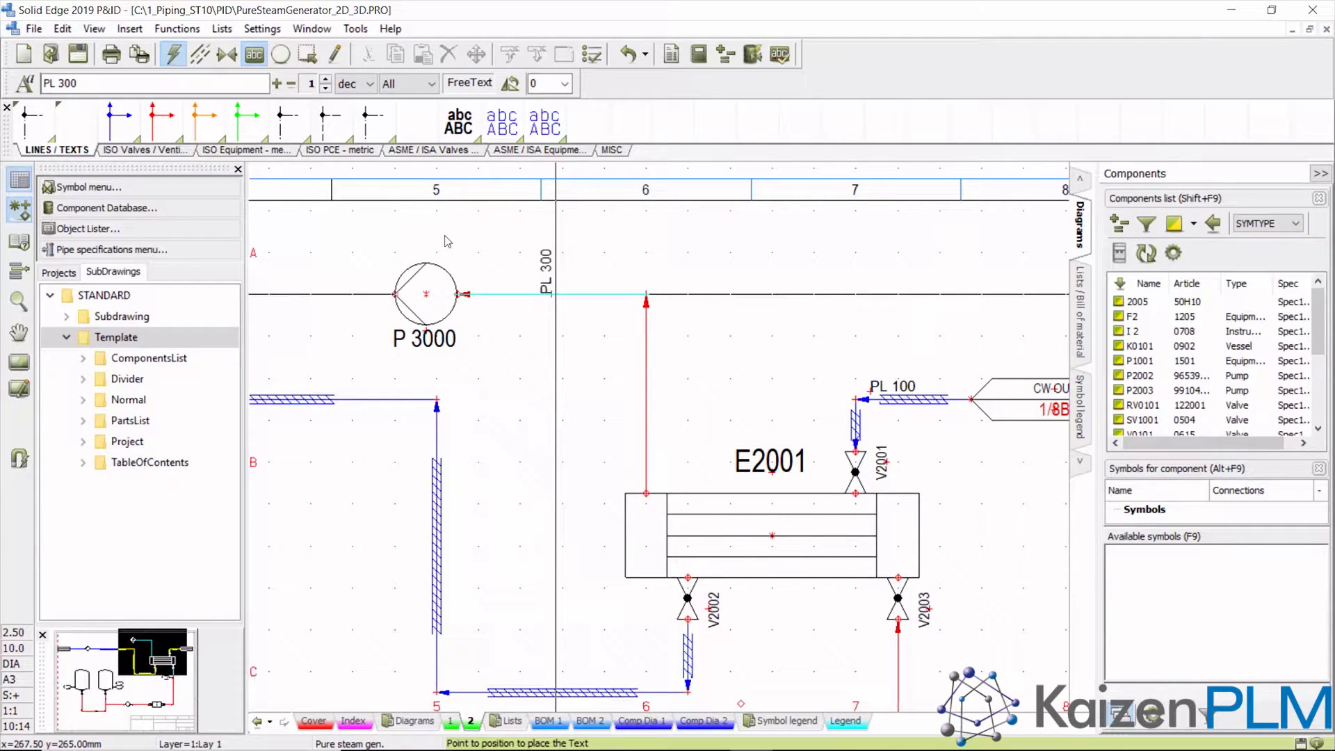
left_click(551, 297)
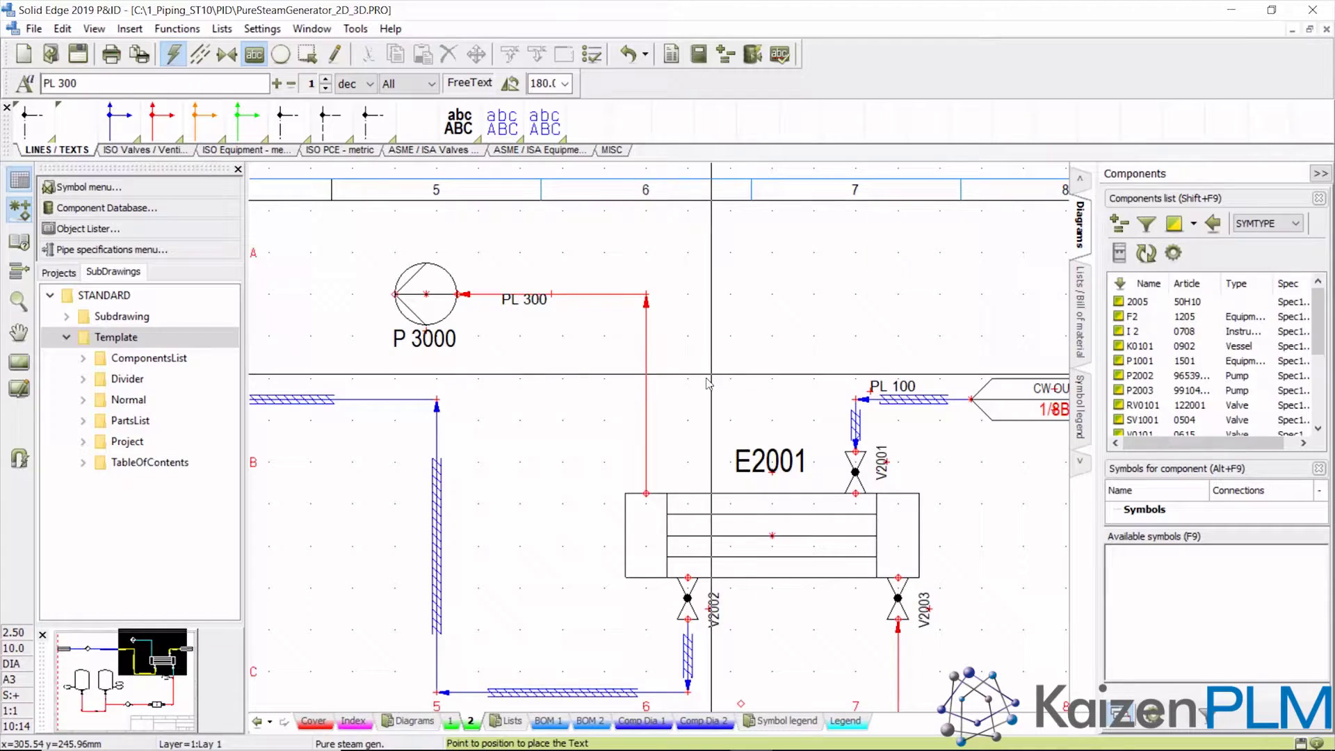
right_click(646, 408)
Add a STOBU globe valve named BV 3000 to PL 300, its label horizontal beside it.
left_click(729, 402)
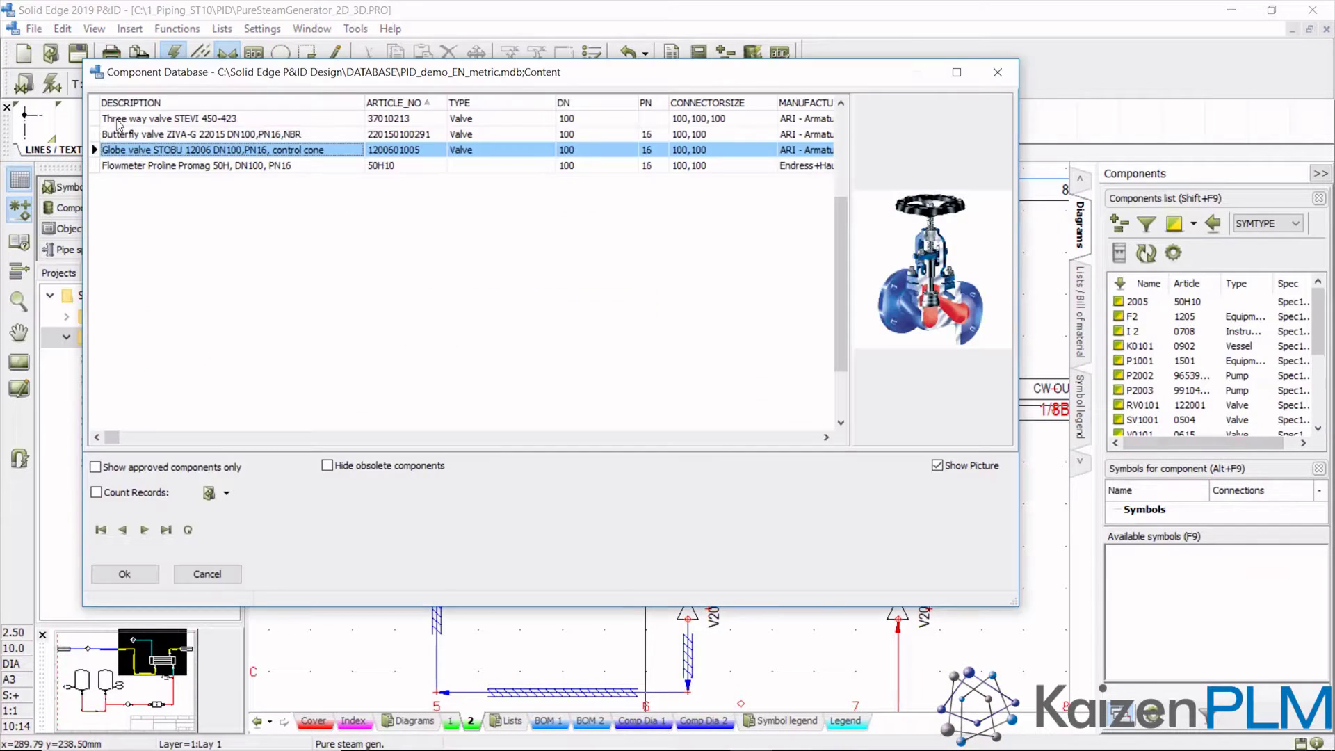
left_click(126, 574)
left_click(645, 477)
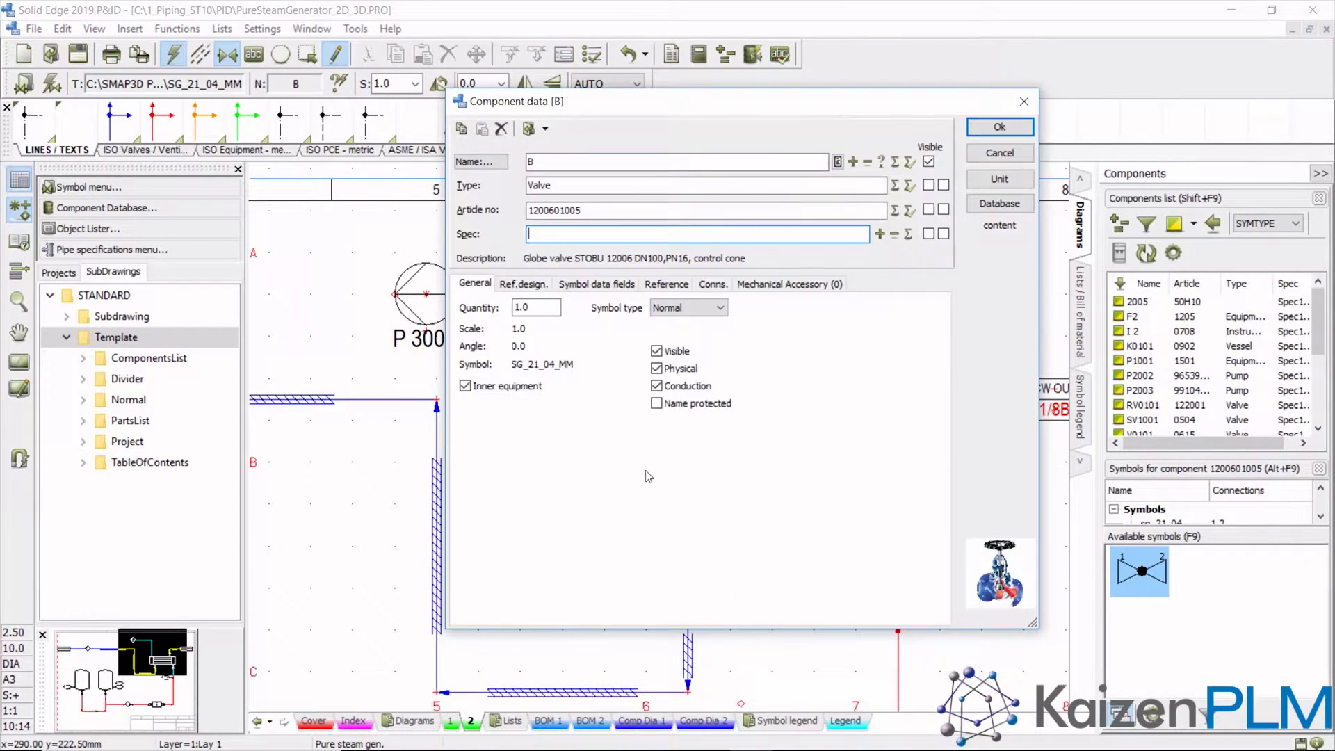
key("shift+Tab")
key("shift+Tab")
key("shift+Tab")
type("V 3000")
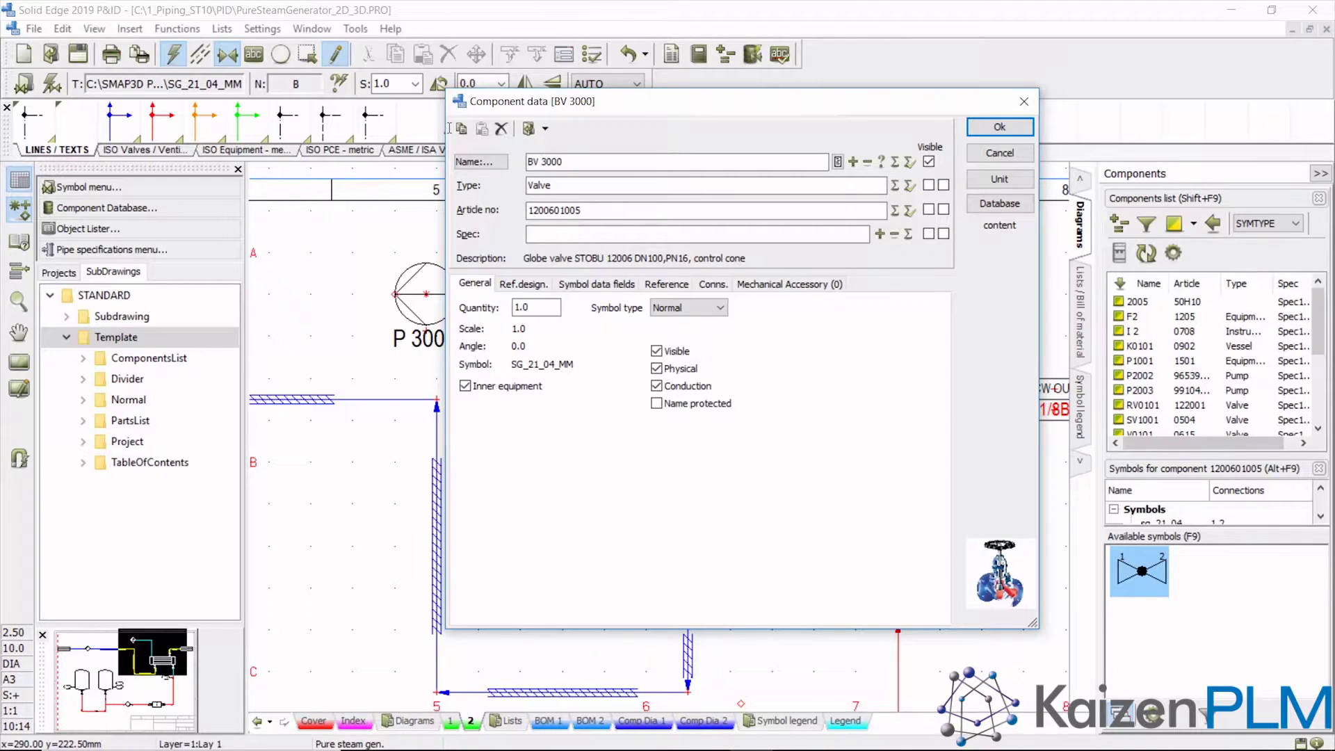
left_click(998, 127)
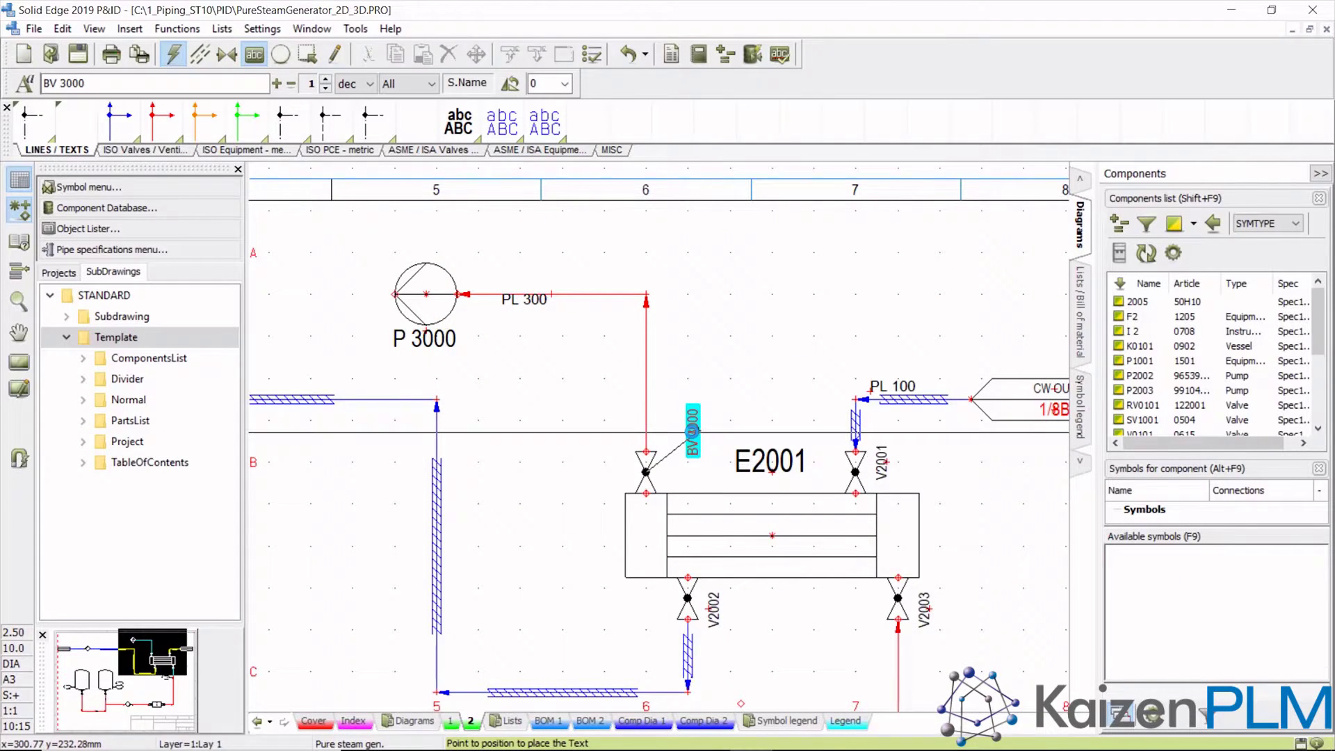
left_click(698, 432)
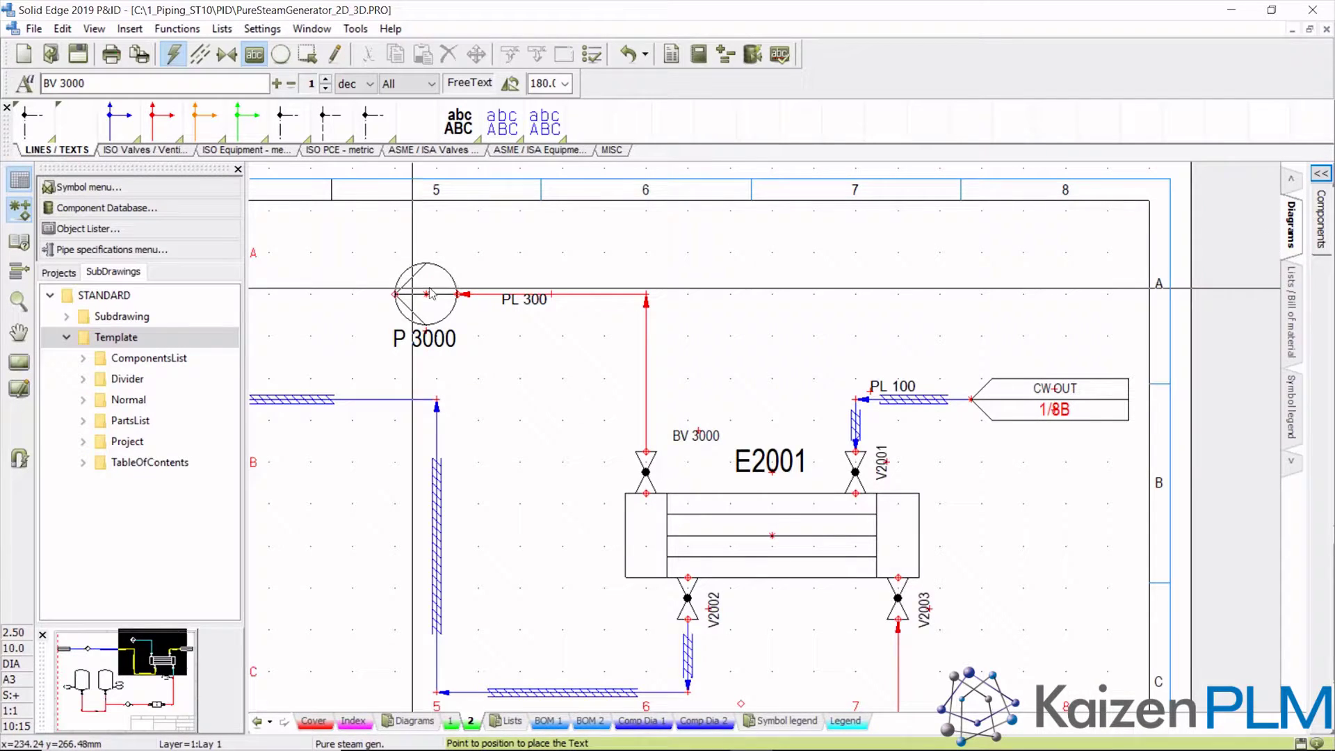
left_click(314, 720)
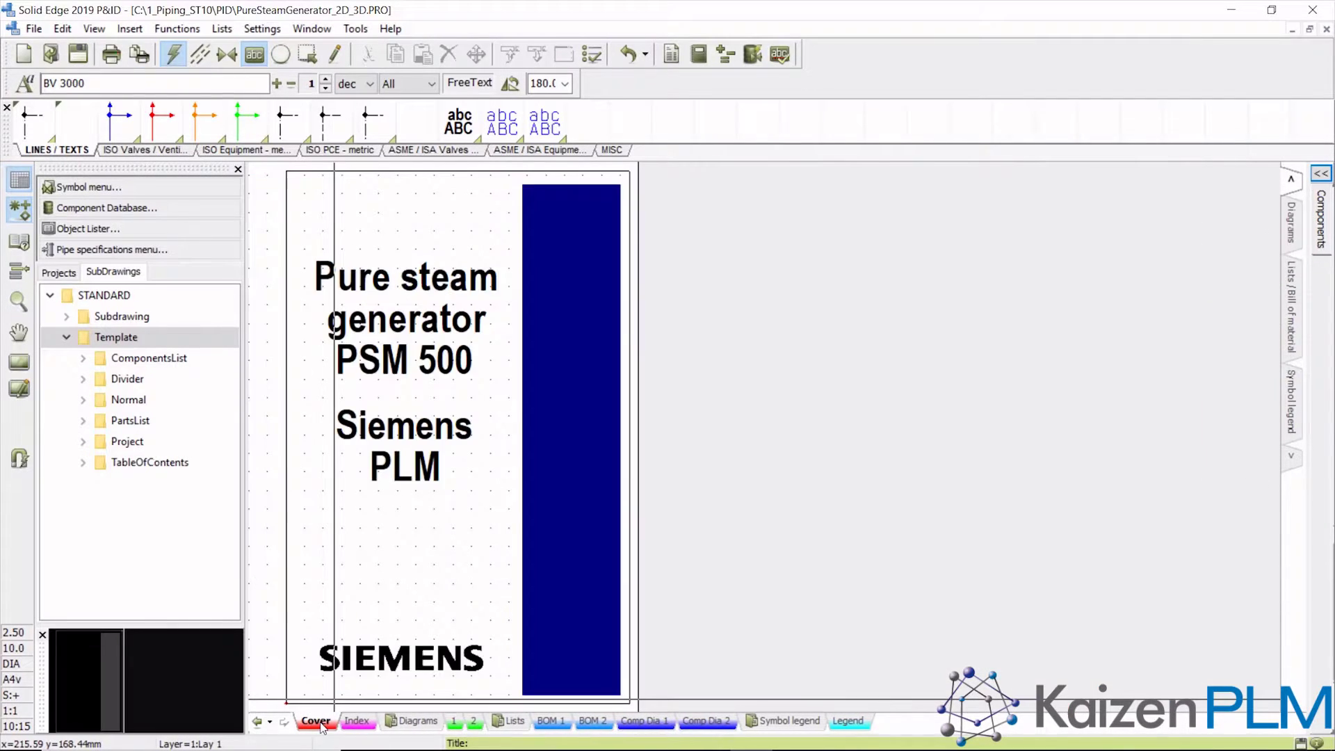
left_click(357, 720)
left_click(454, 722)
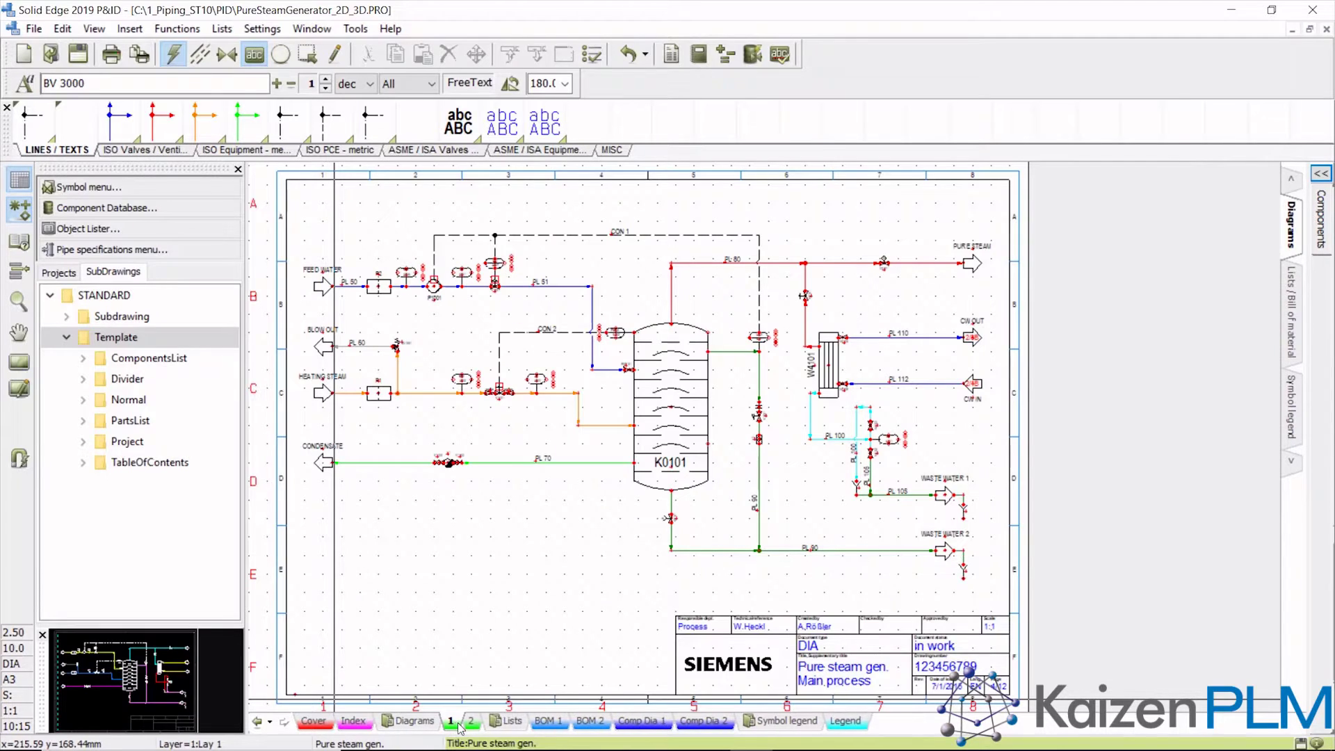
left_click(471, 720)
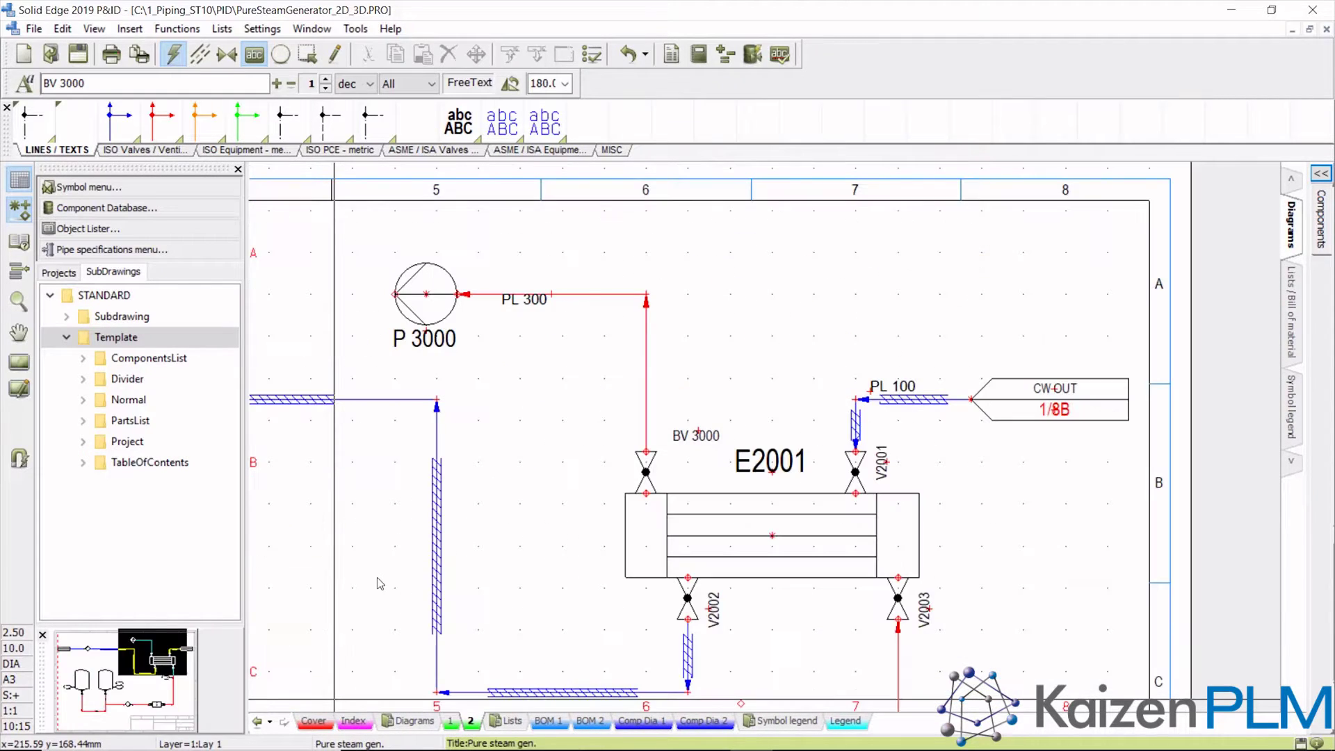
left_click(551, 721)
left_click(594, 721)
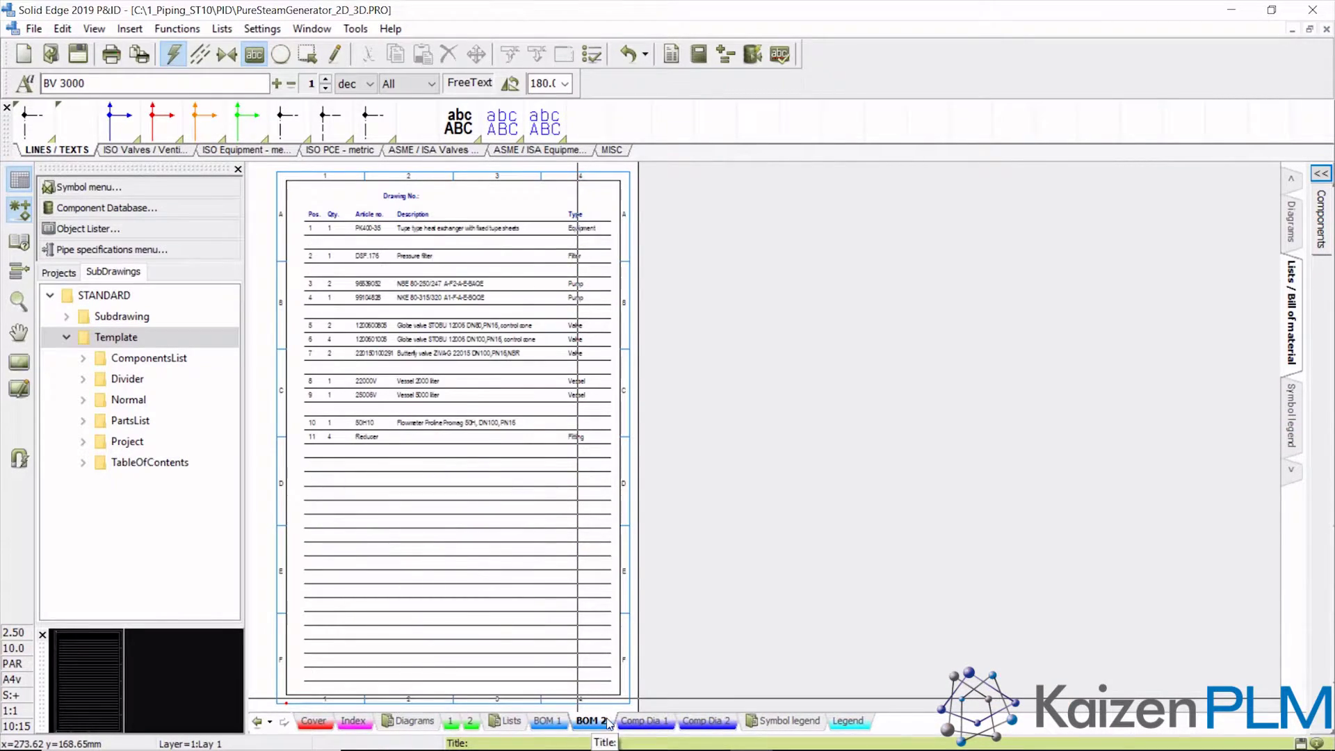
left_click(641, 721)
scroll(455, 294, "up", 3)
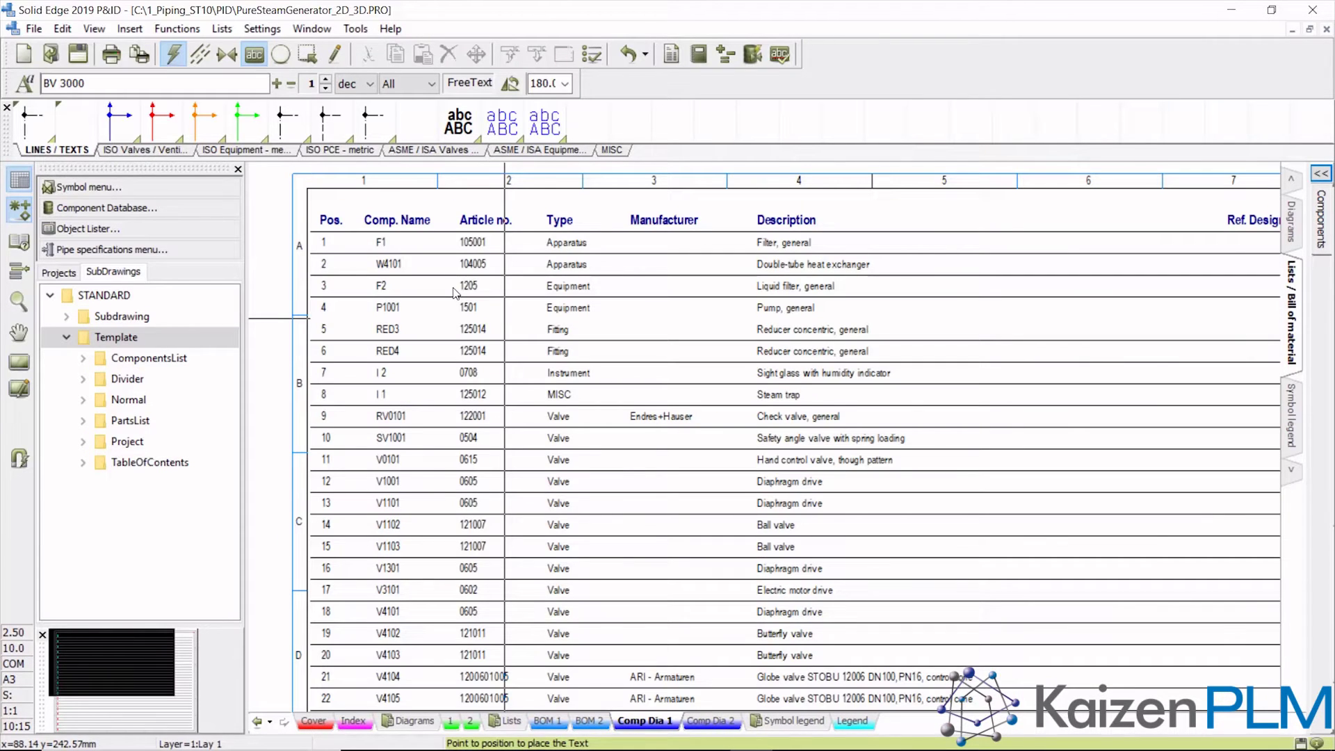
scroll(455, 292, "down", 1)
scroll(455, 294, "down", 2)
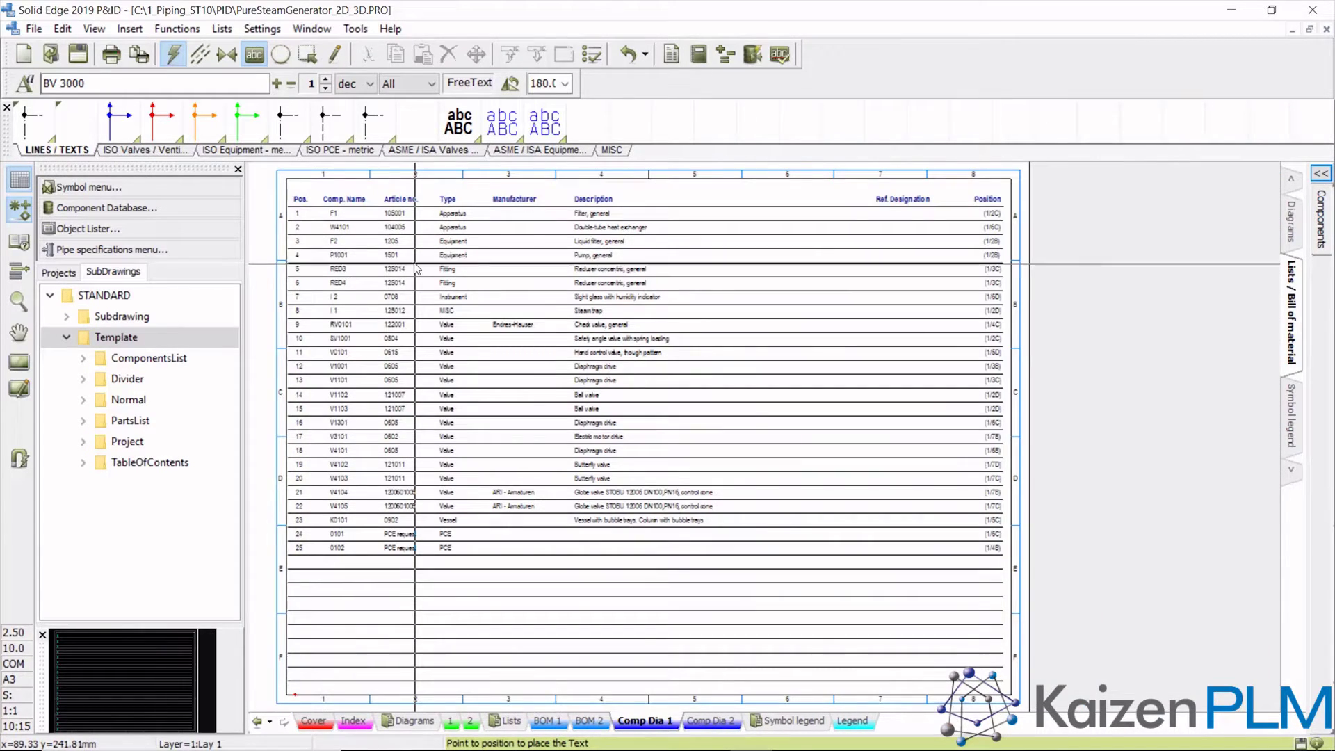
left_click(470, 720)
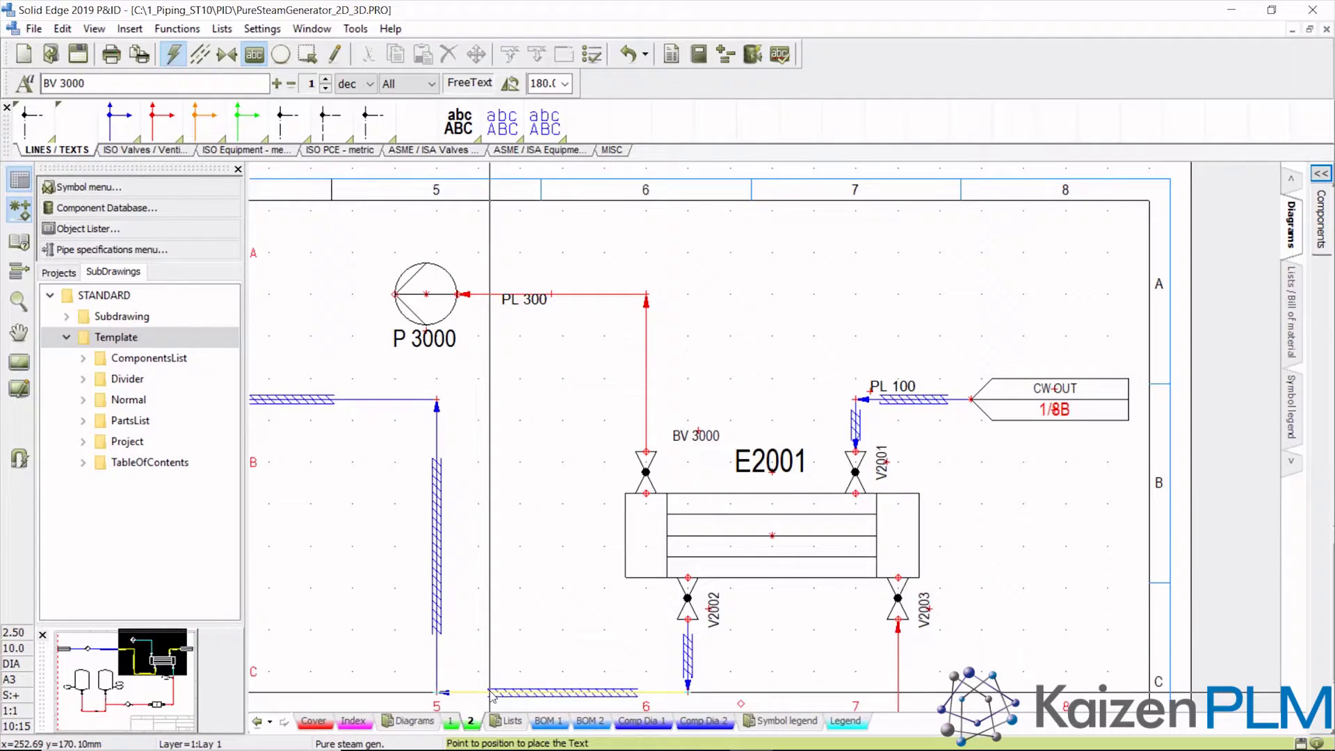
Export the project to PDF with reference links and popup info, agreeing to update lists.
left_click(34, 29)
mouse_move(70, 217)
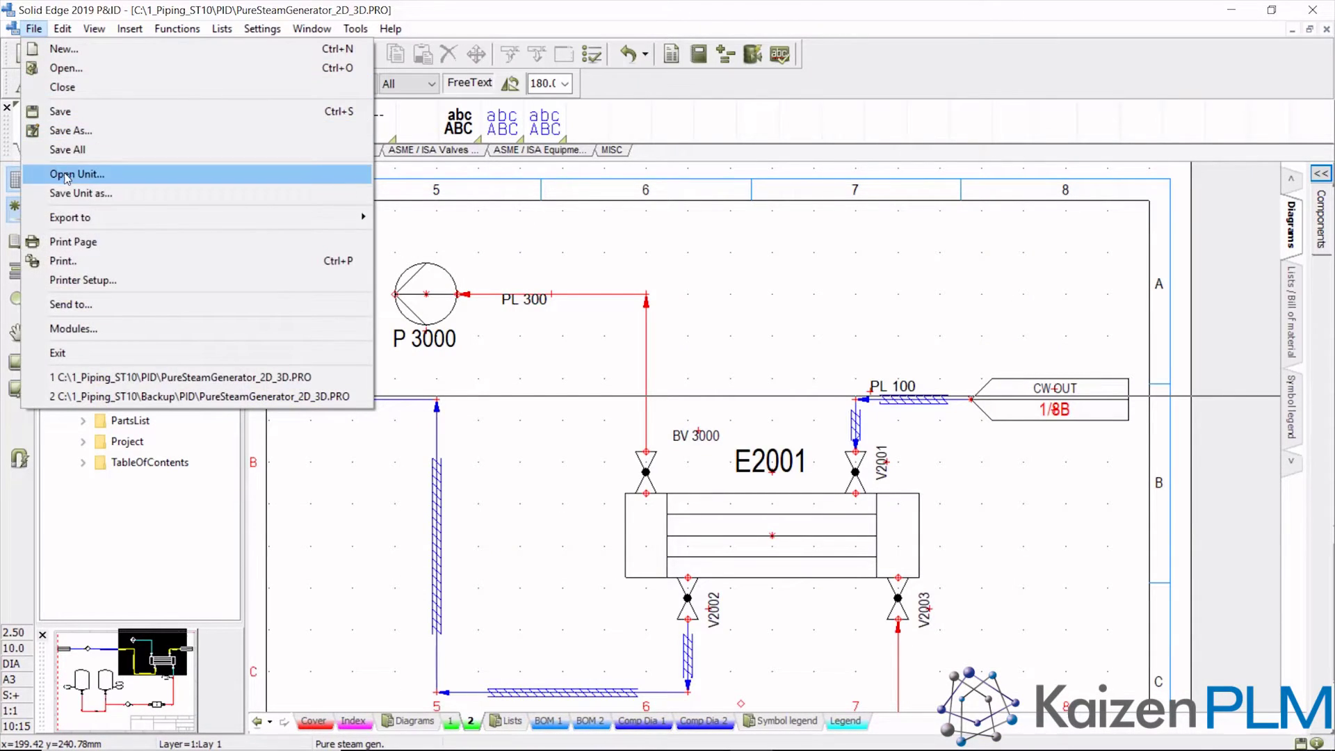
left_click(413, 256)
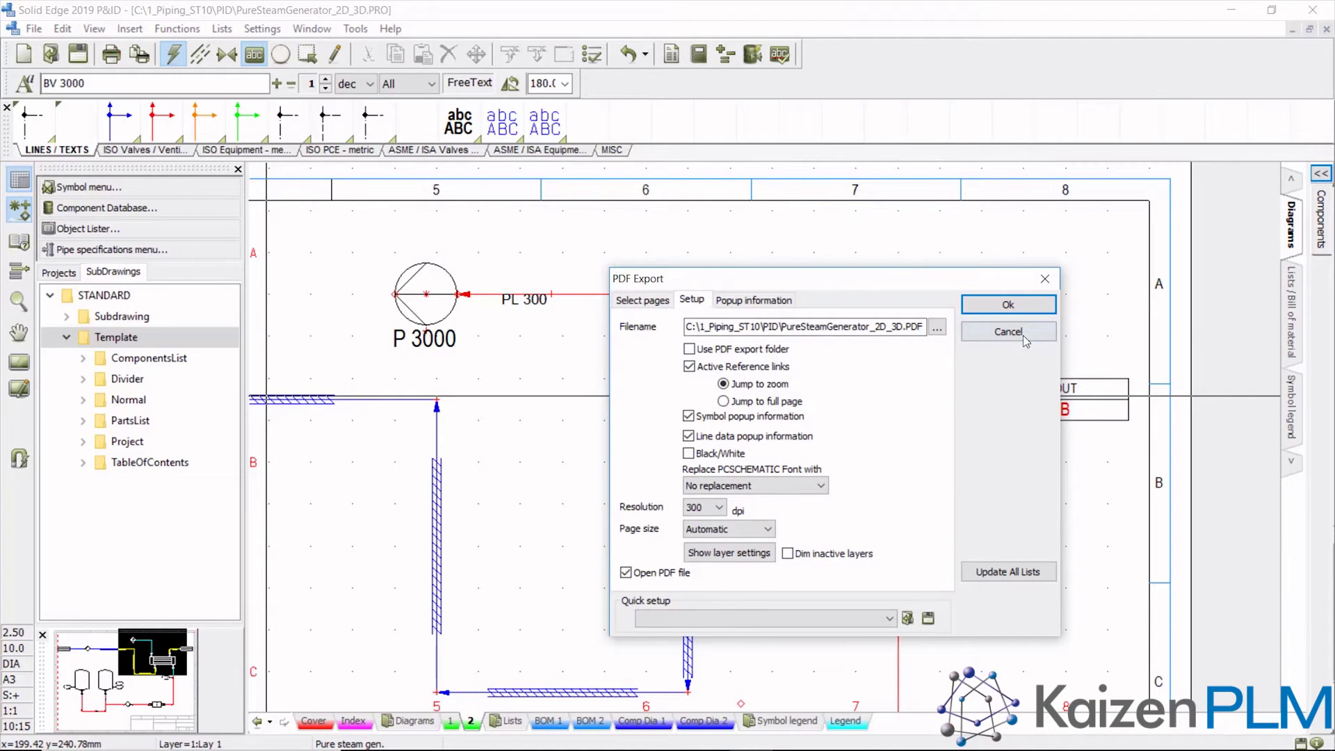
left_click(1008, 304)
left_click(602, 408)
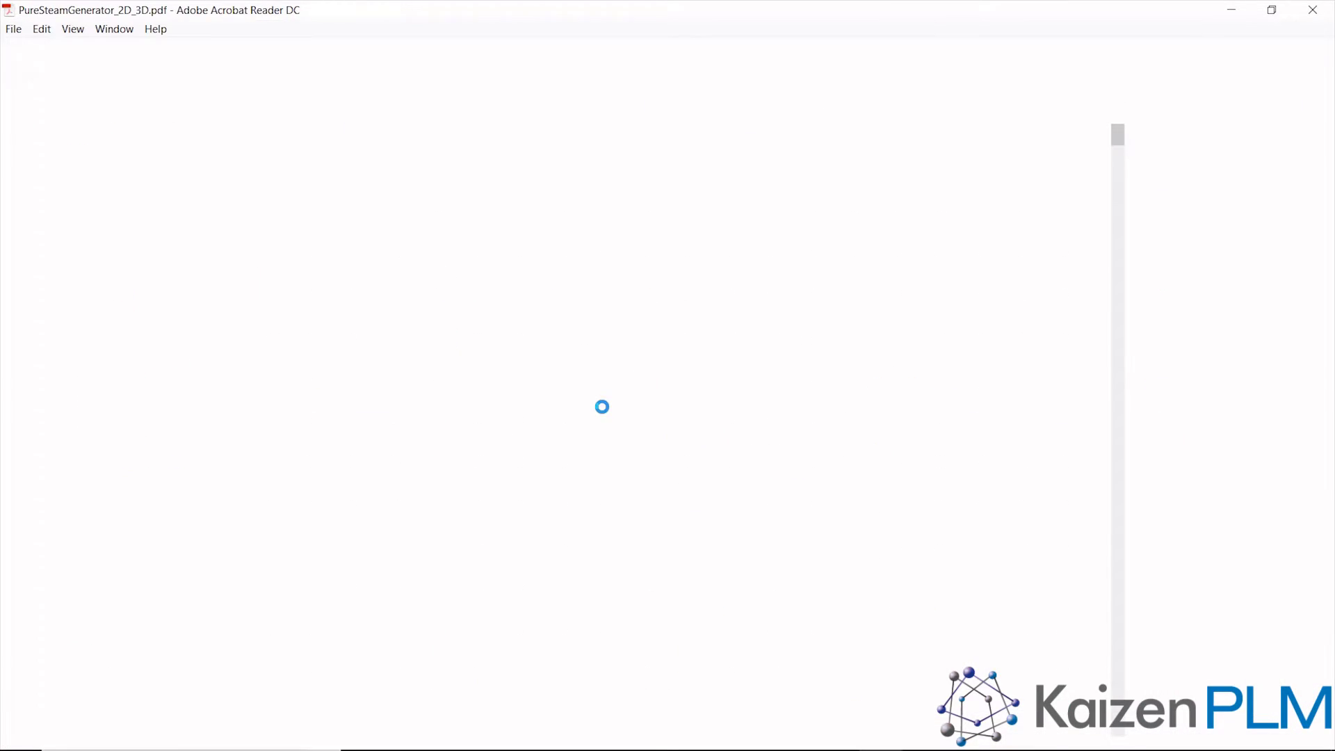
left_click(481, 88)
left_click(522, 195)
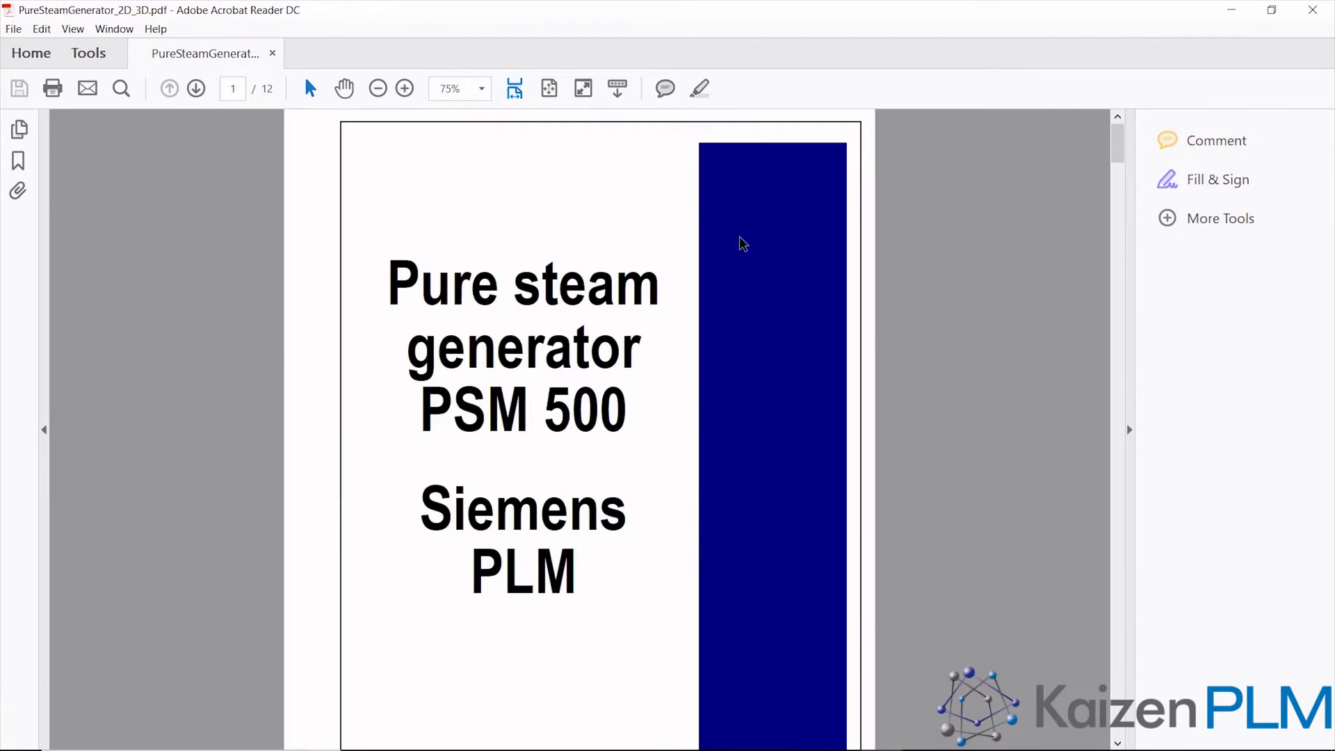
left_click_drag(1117, 141, 1118, 336)
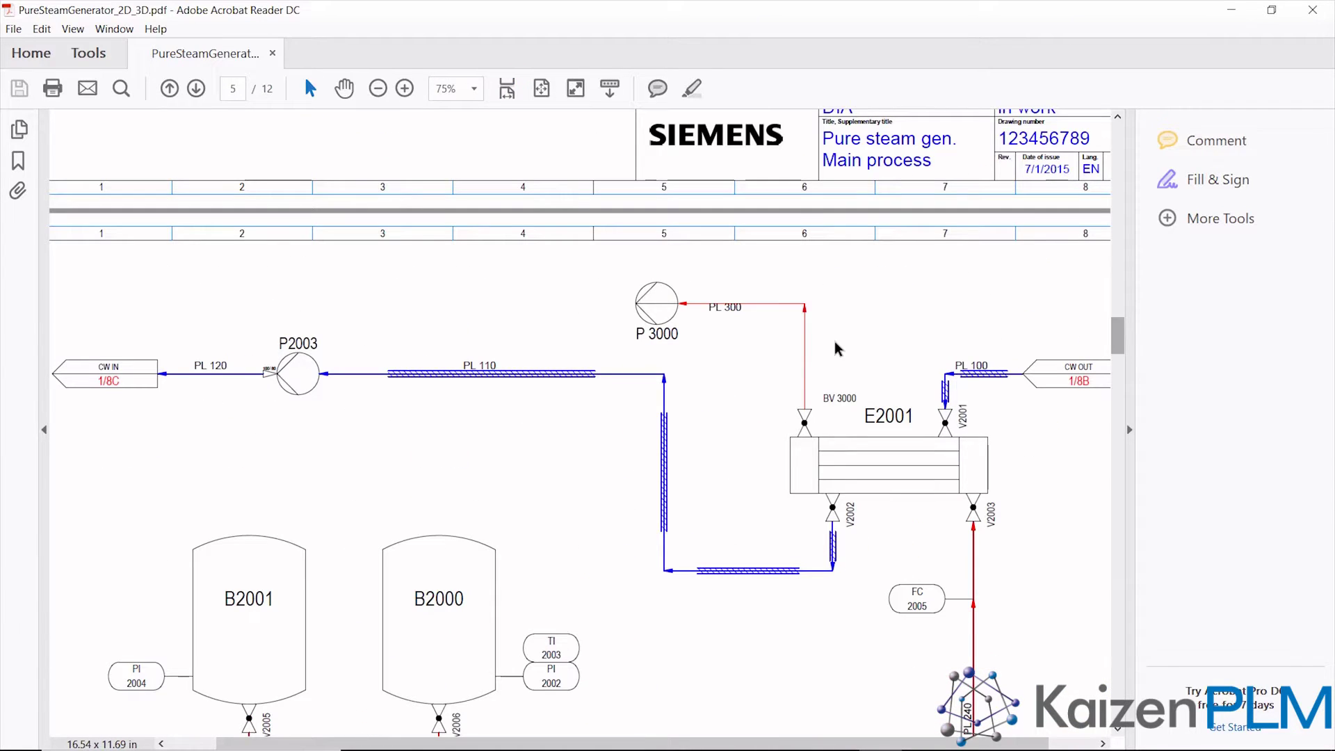
mouse_move(657, 303)
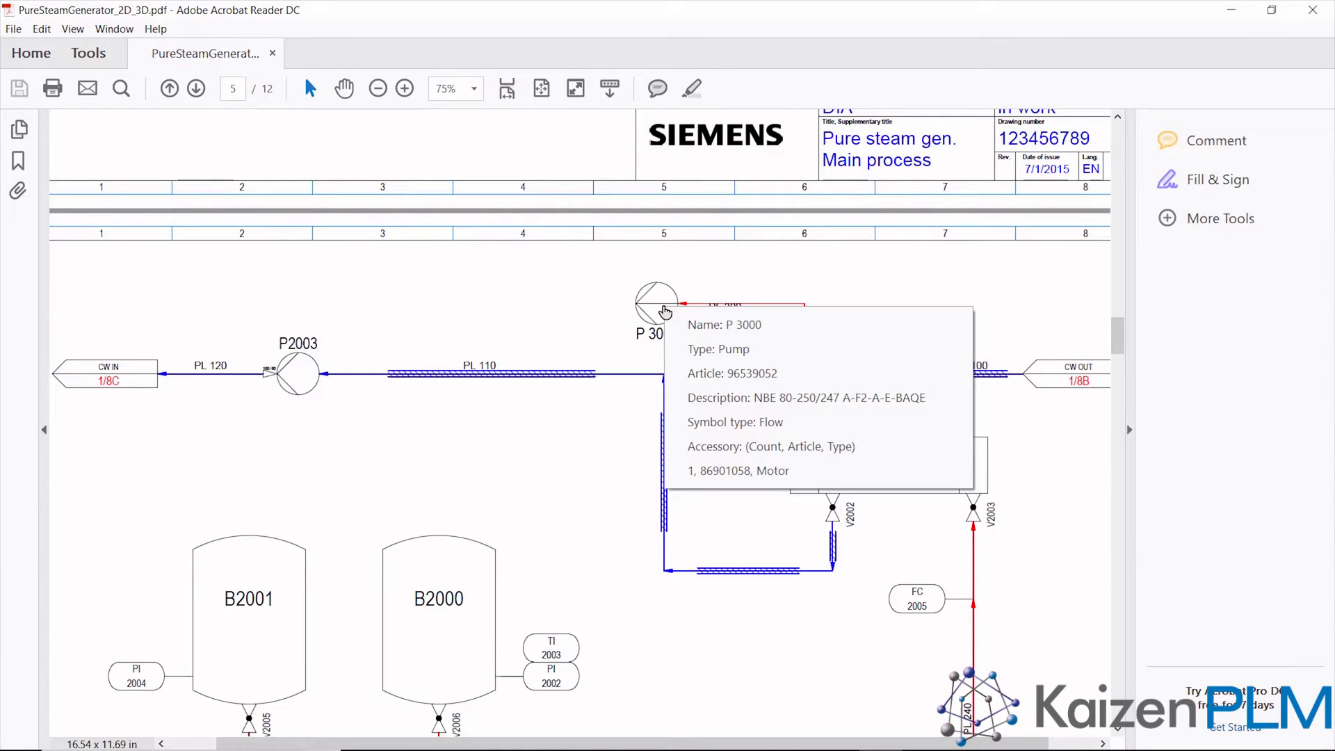
key("Home")
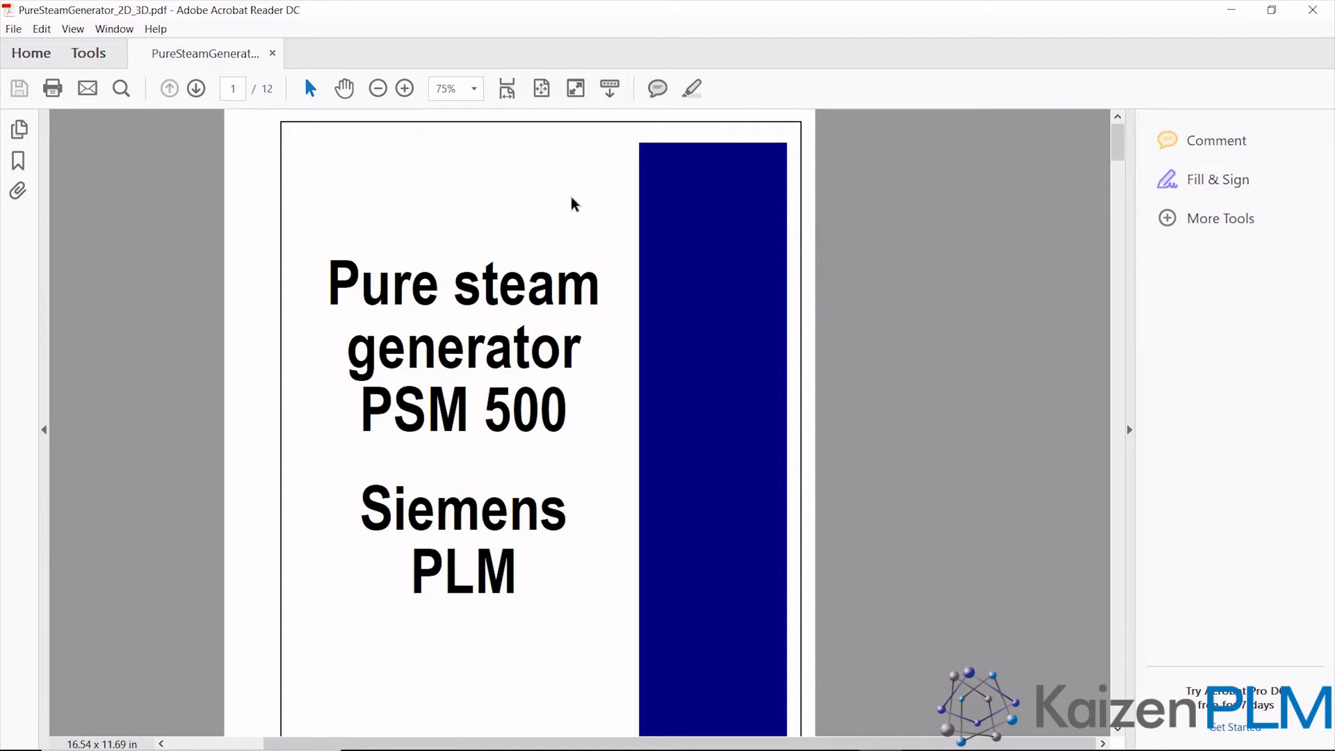
Close Acrobat Reader to return to the sheet 2 diagram in Solid Edge.
left_click(1313, 11)
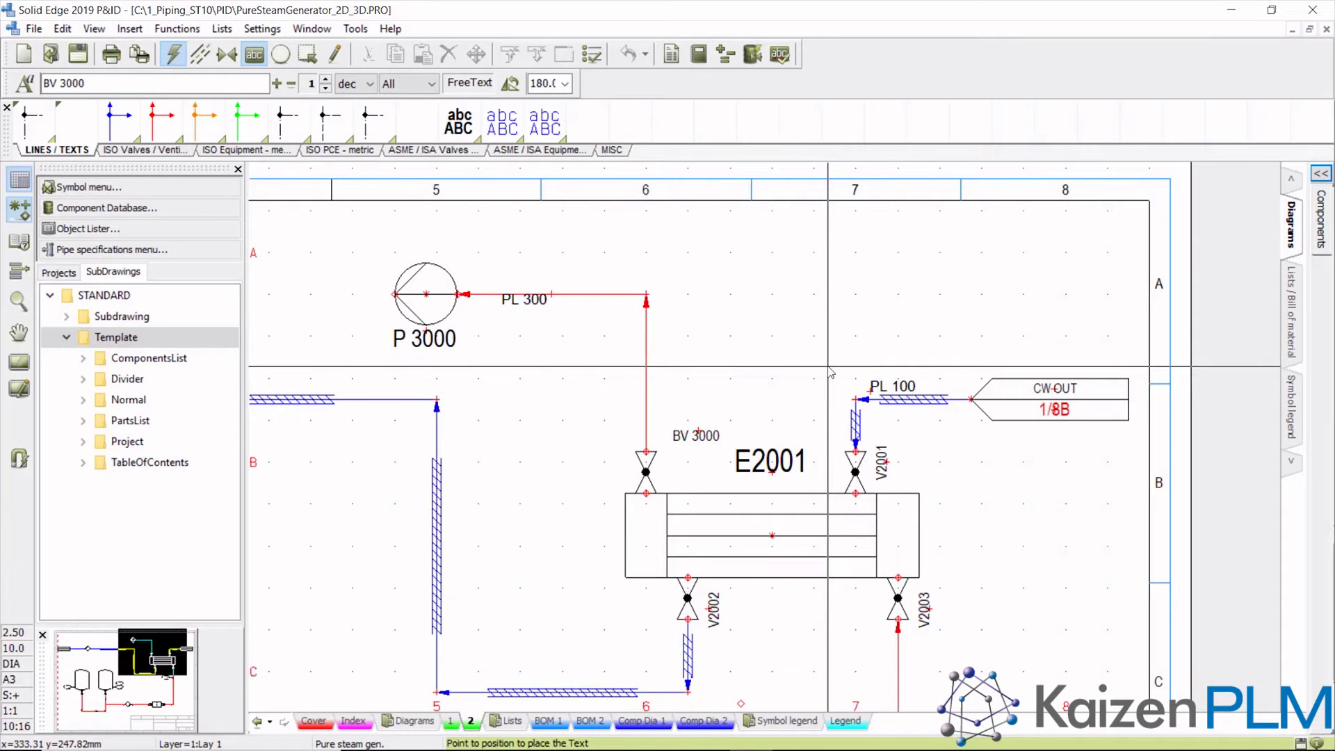